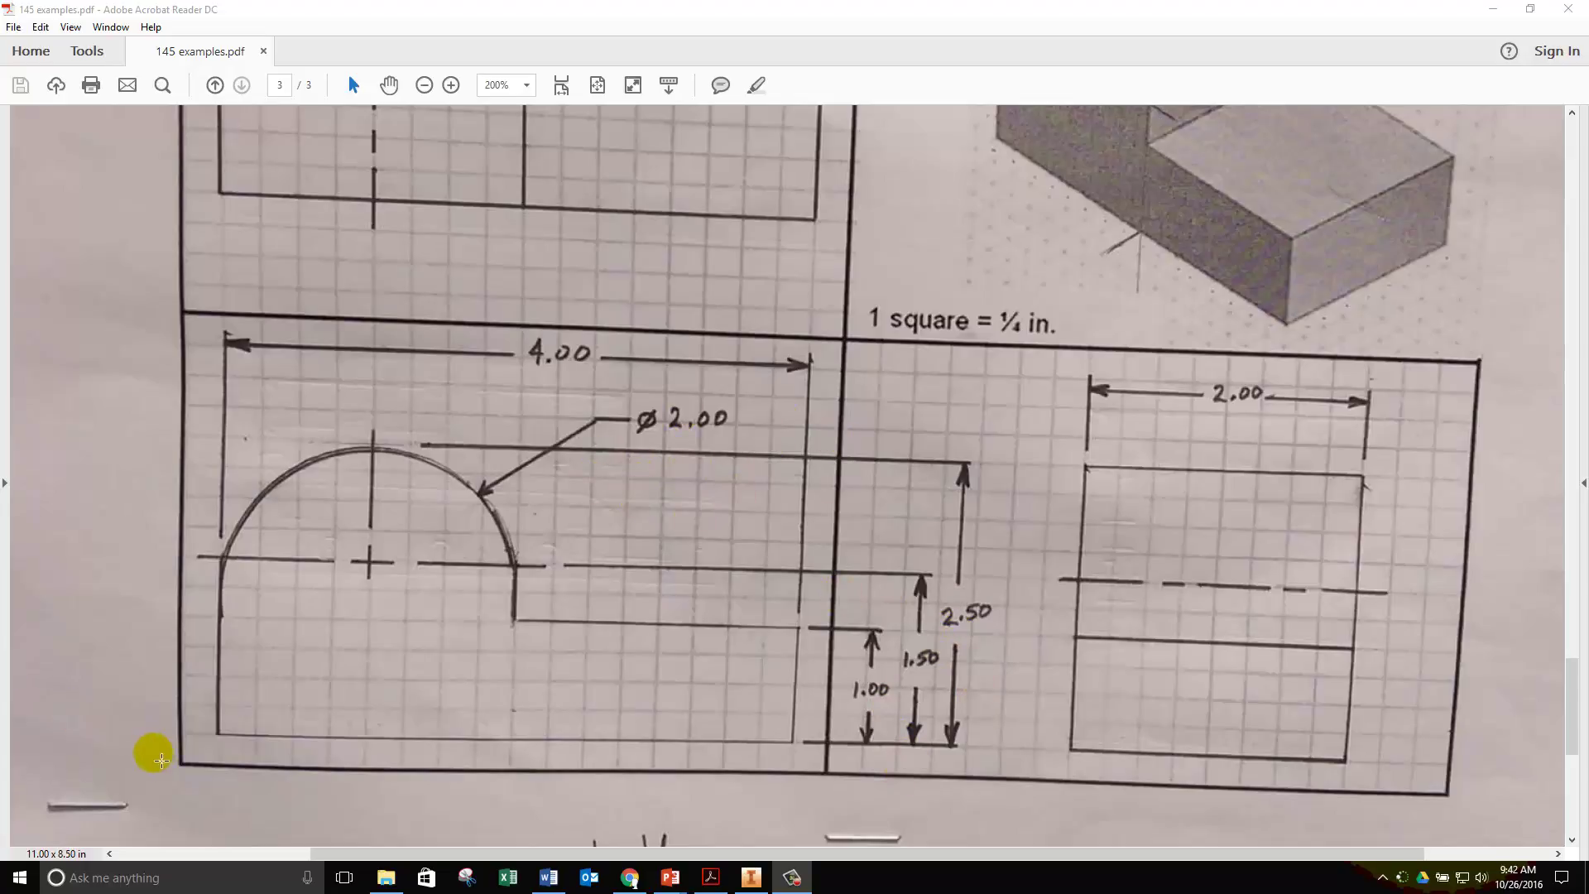
Switch to Autodesk Inventor, create a new part and start a 2D sketch on its XY plane.
left_click(750, 877)
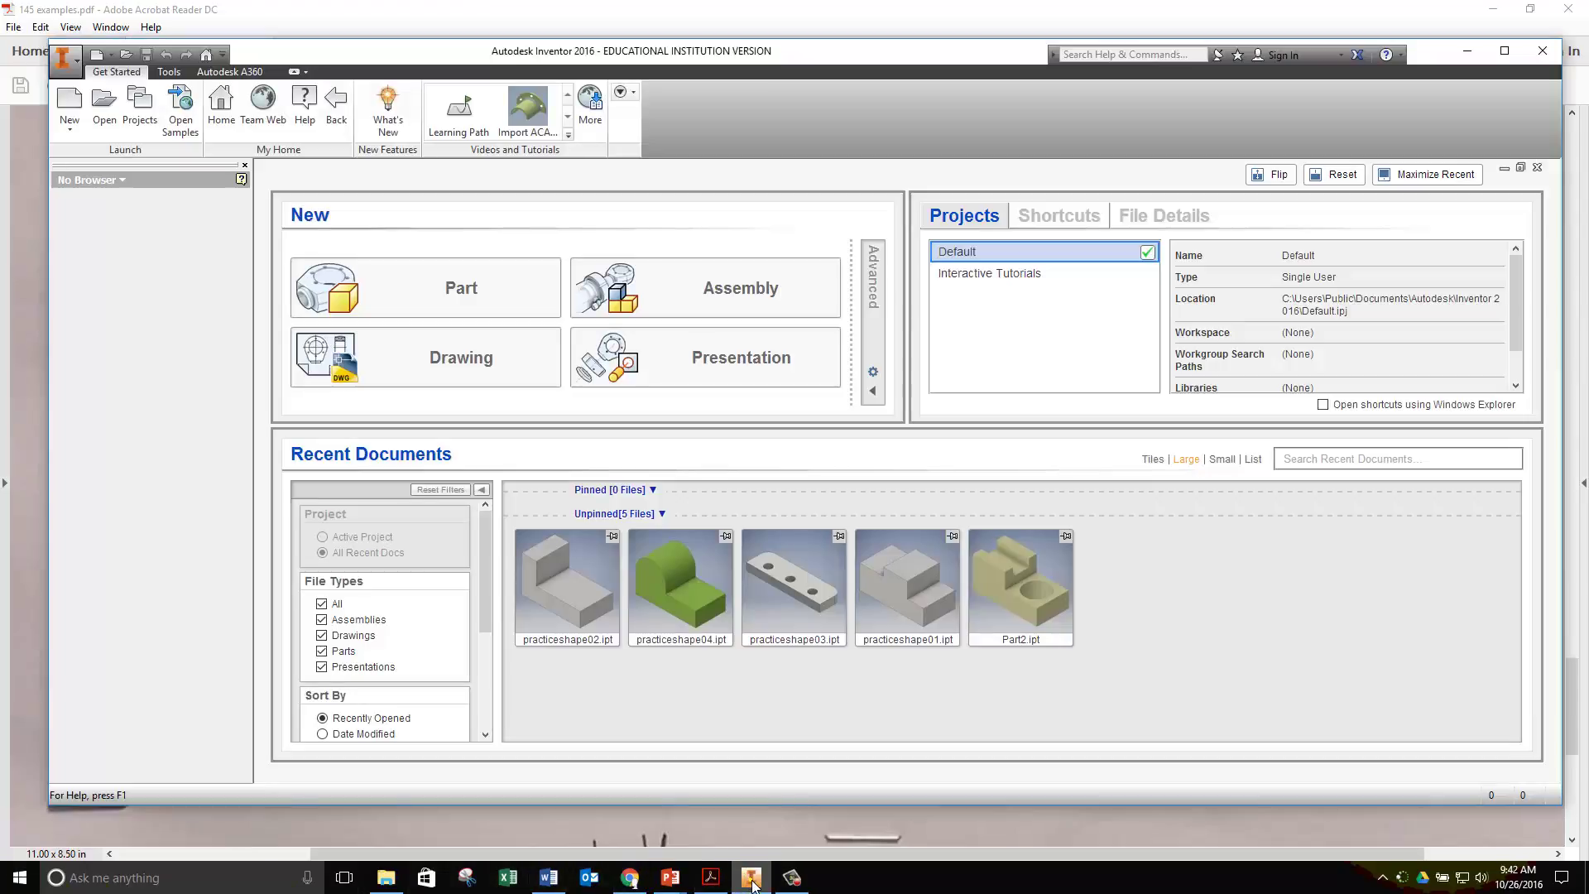
left_click(409, 294)
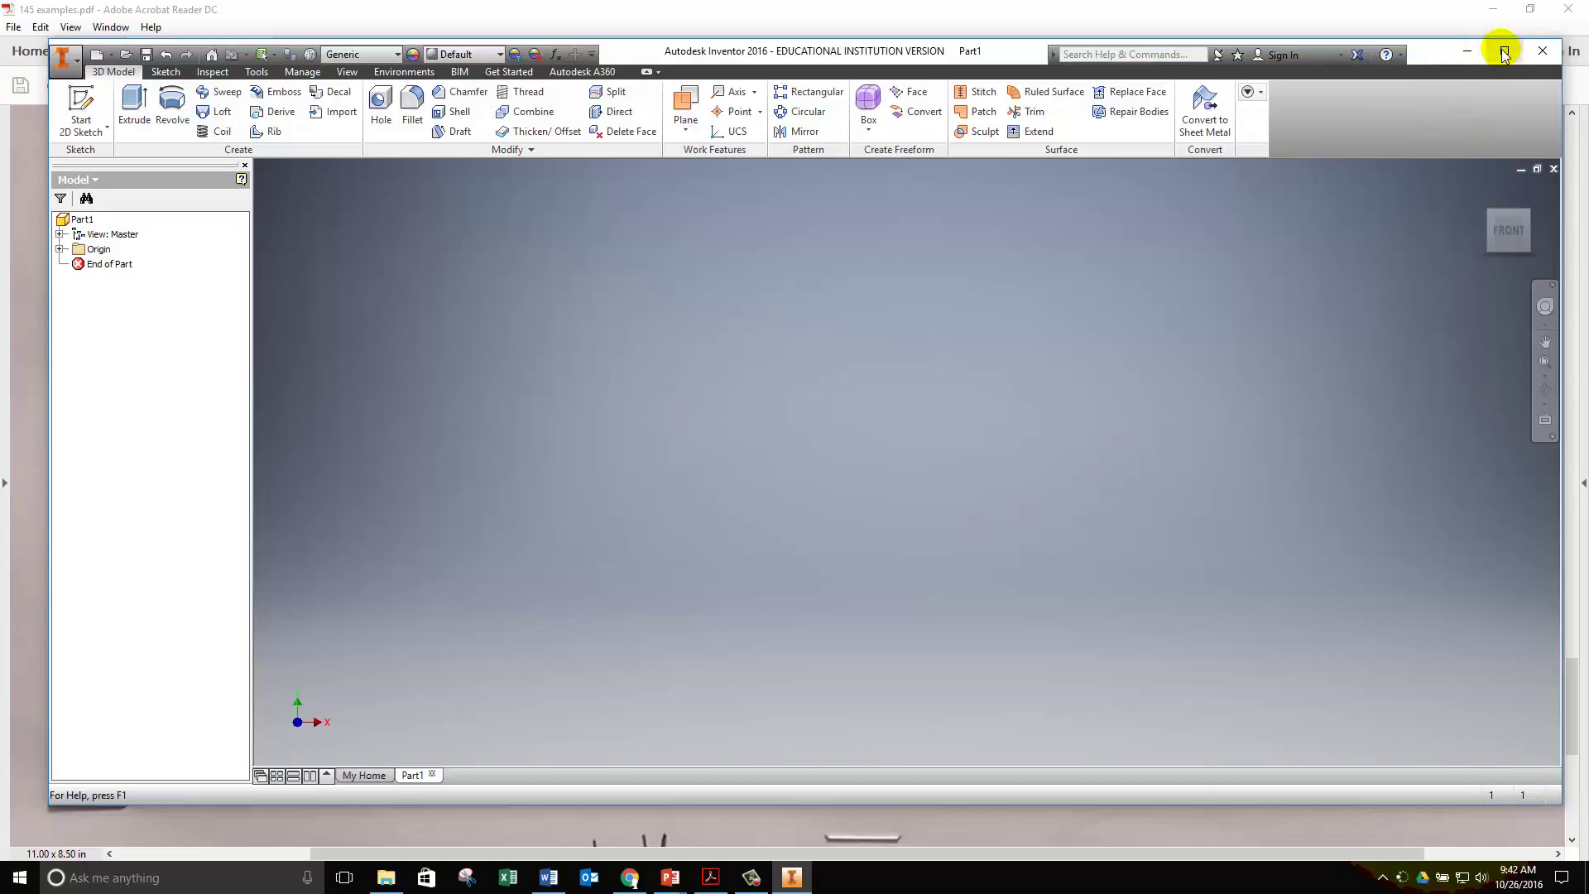
left_click(1504, 51)
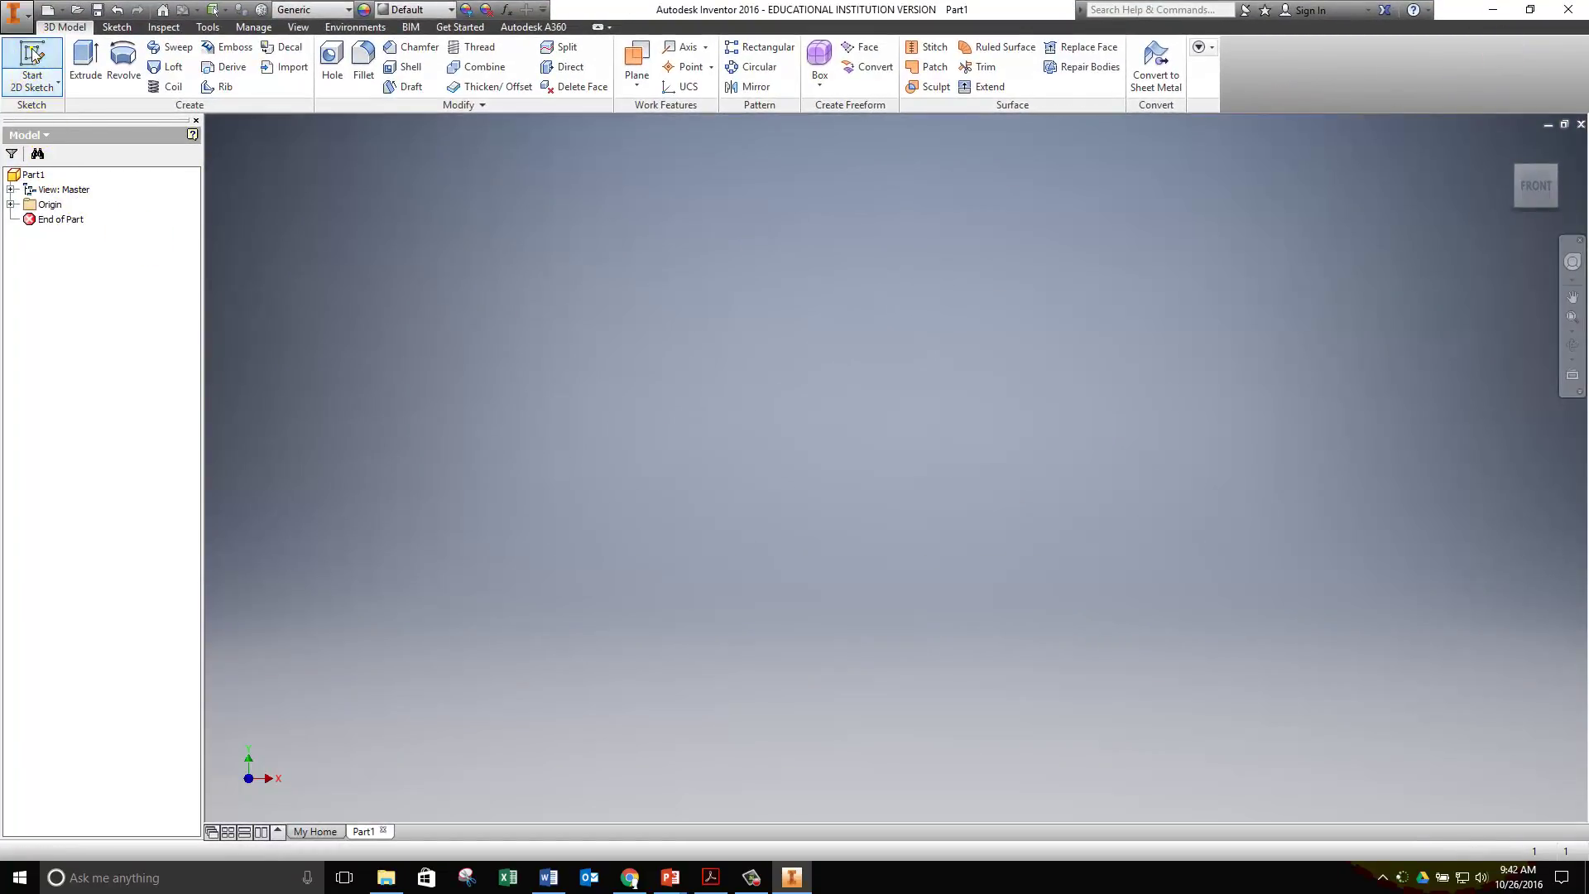
left_click(32, 55)
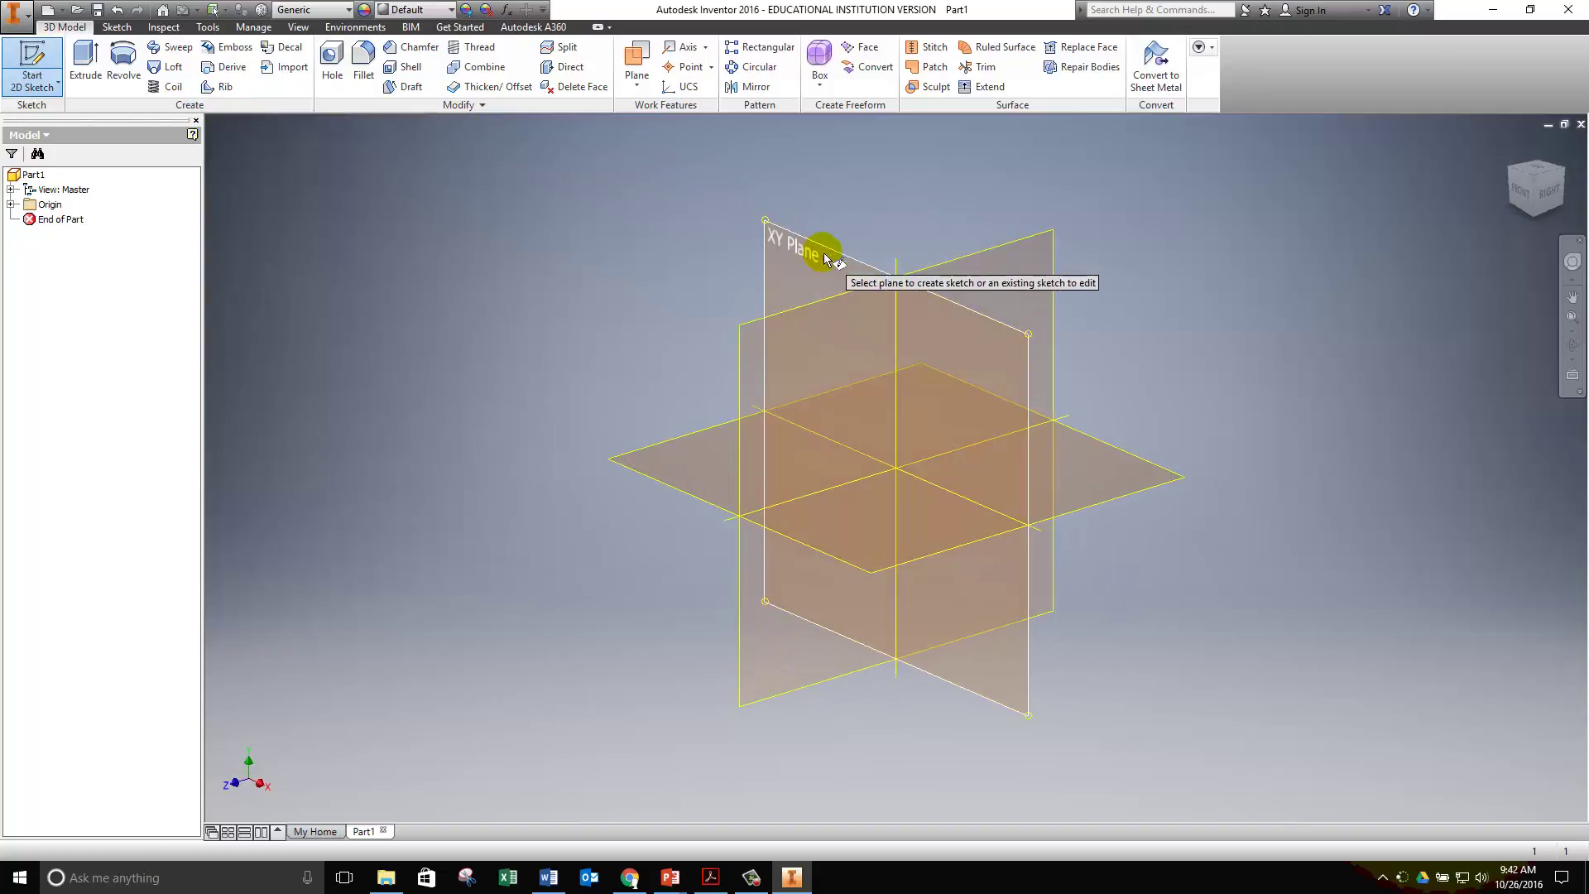
left_click(825, 257)
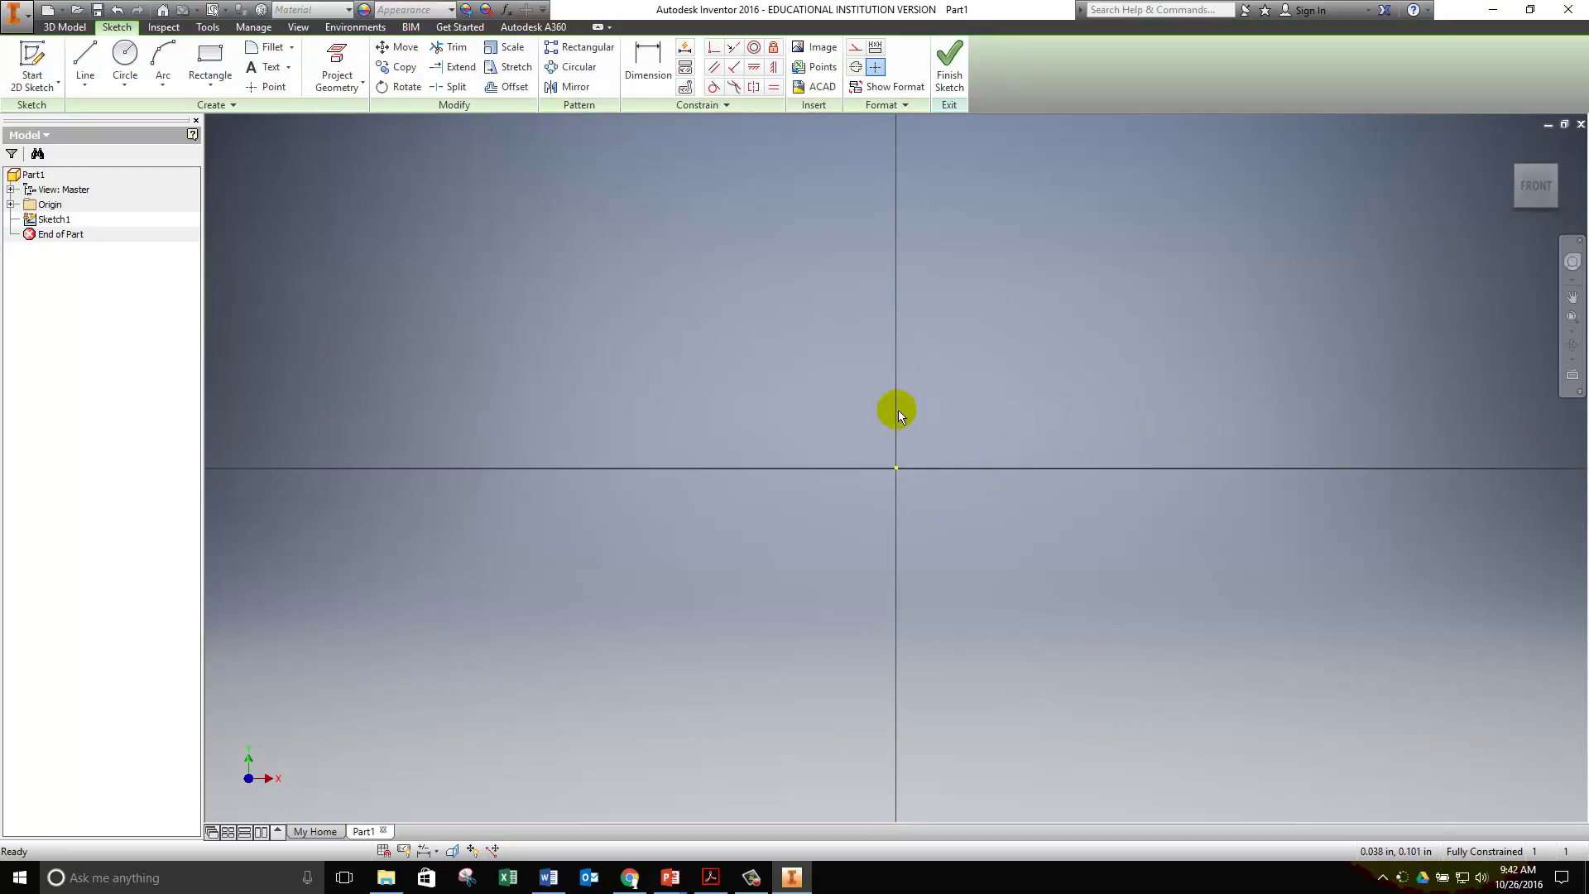
Draw a closed stepped profile from the origin, about 1.06 in long, 0.34 in high on the origin side and 0.26 in high at the far end.
left_click(85, 58)
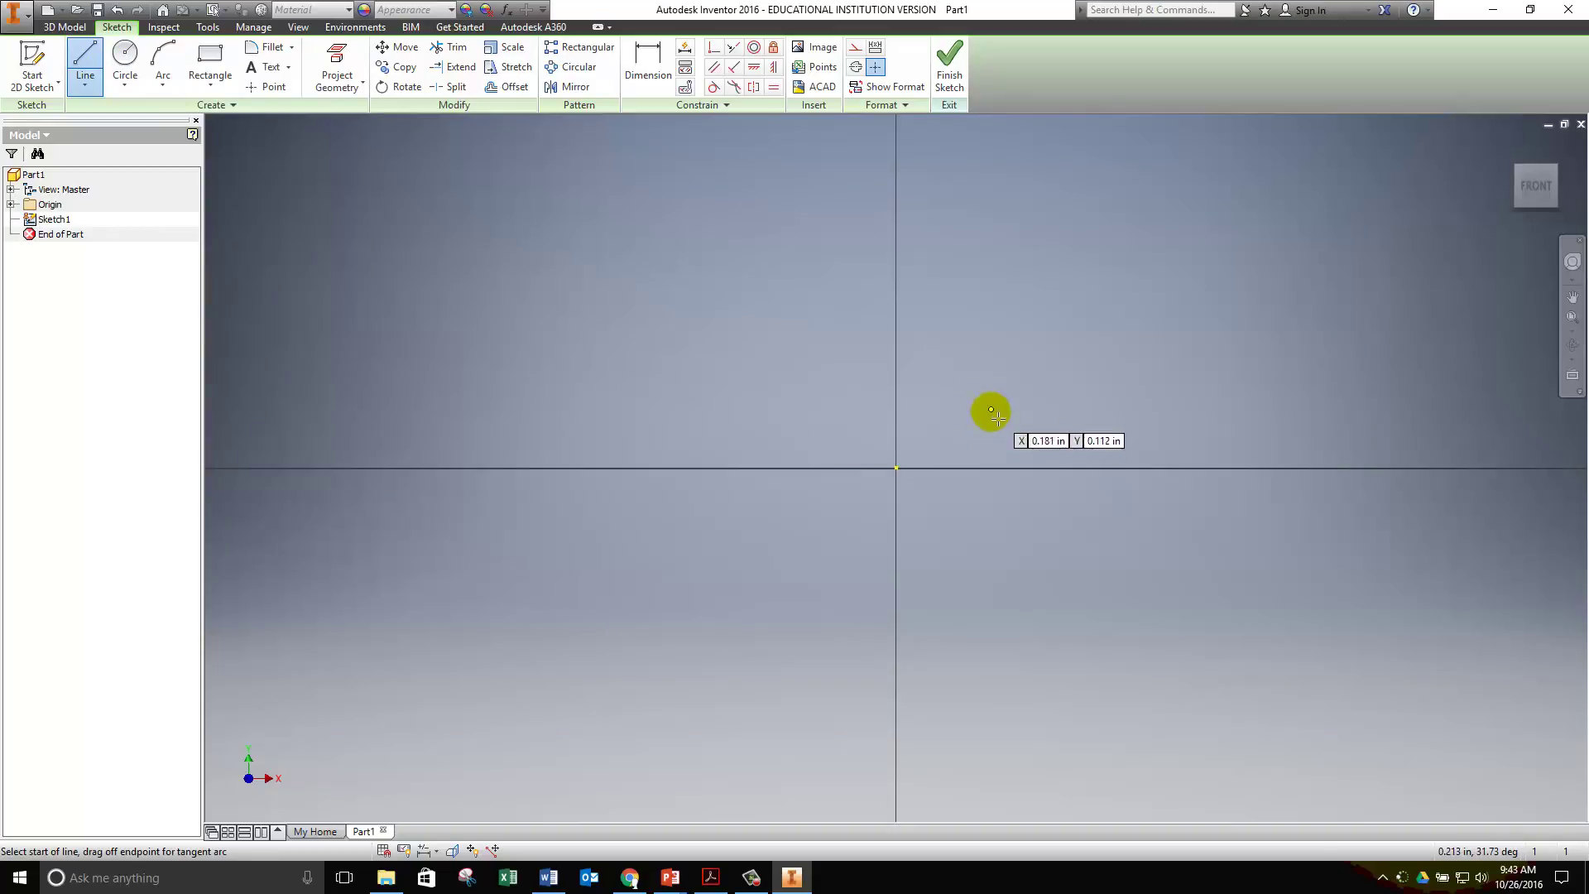
left_click(901, 471)
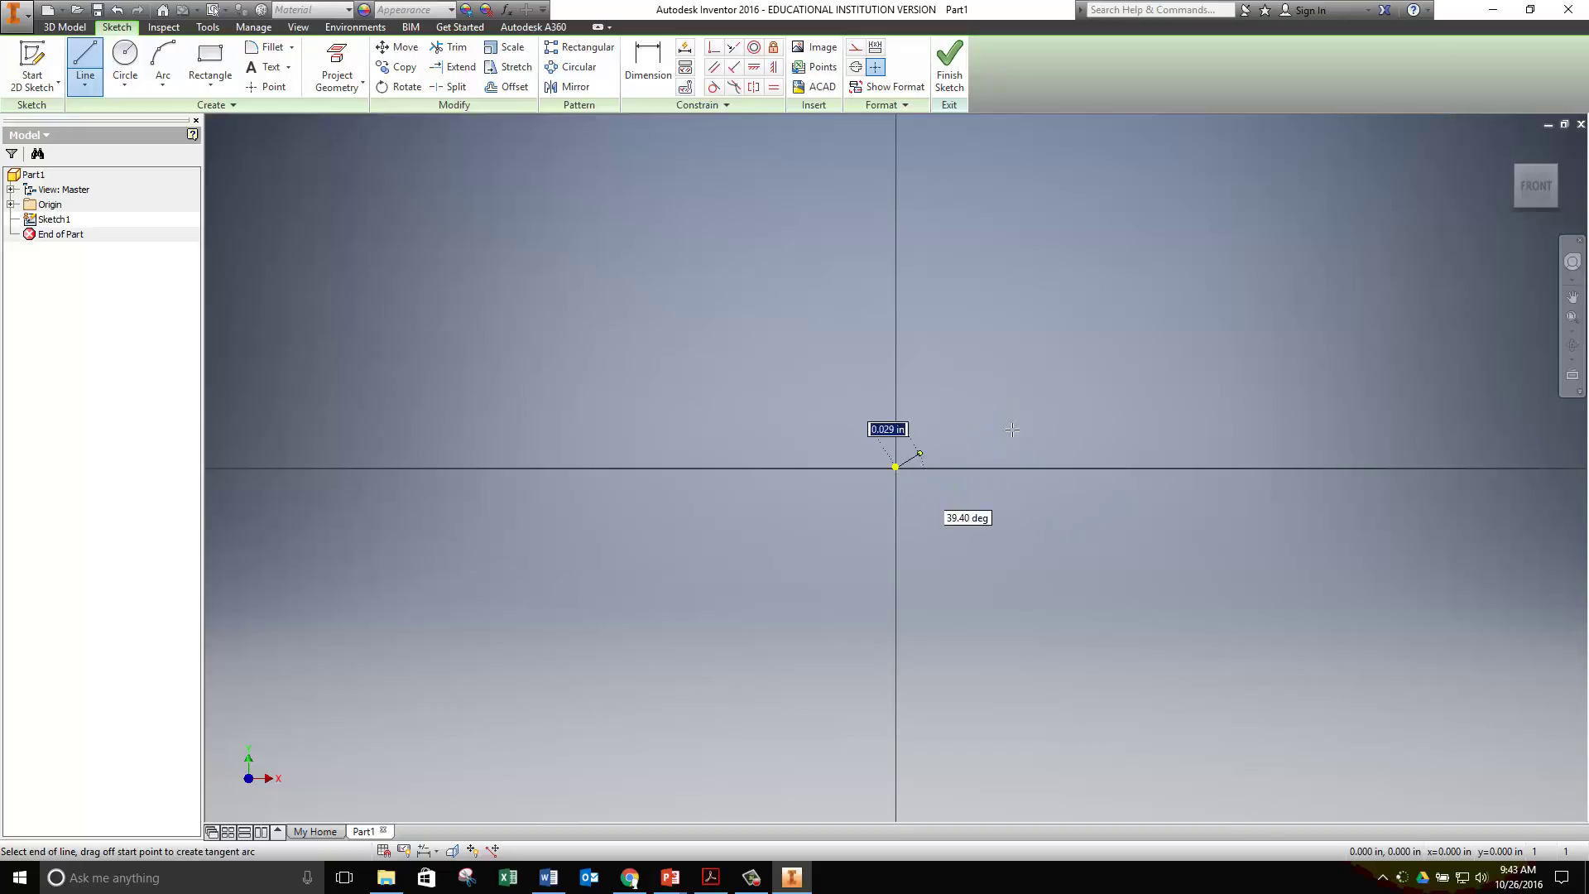
left_click(1445, 469)
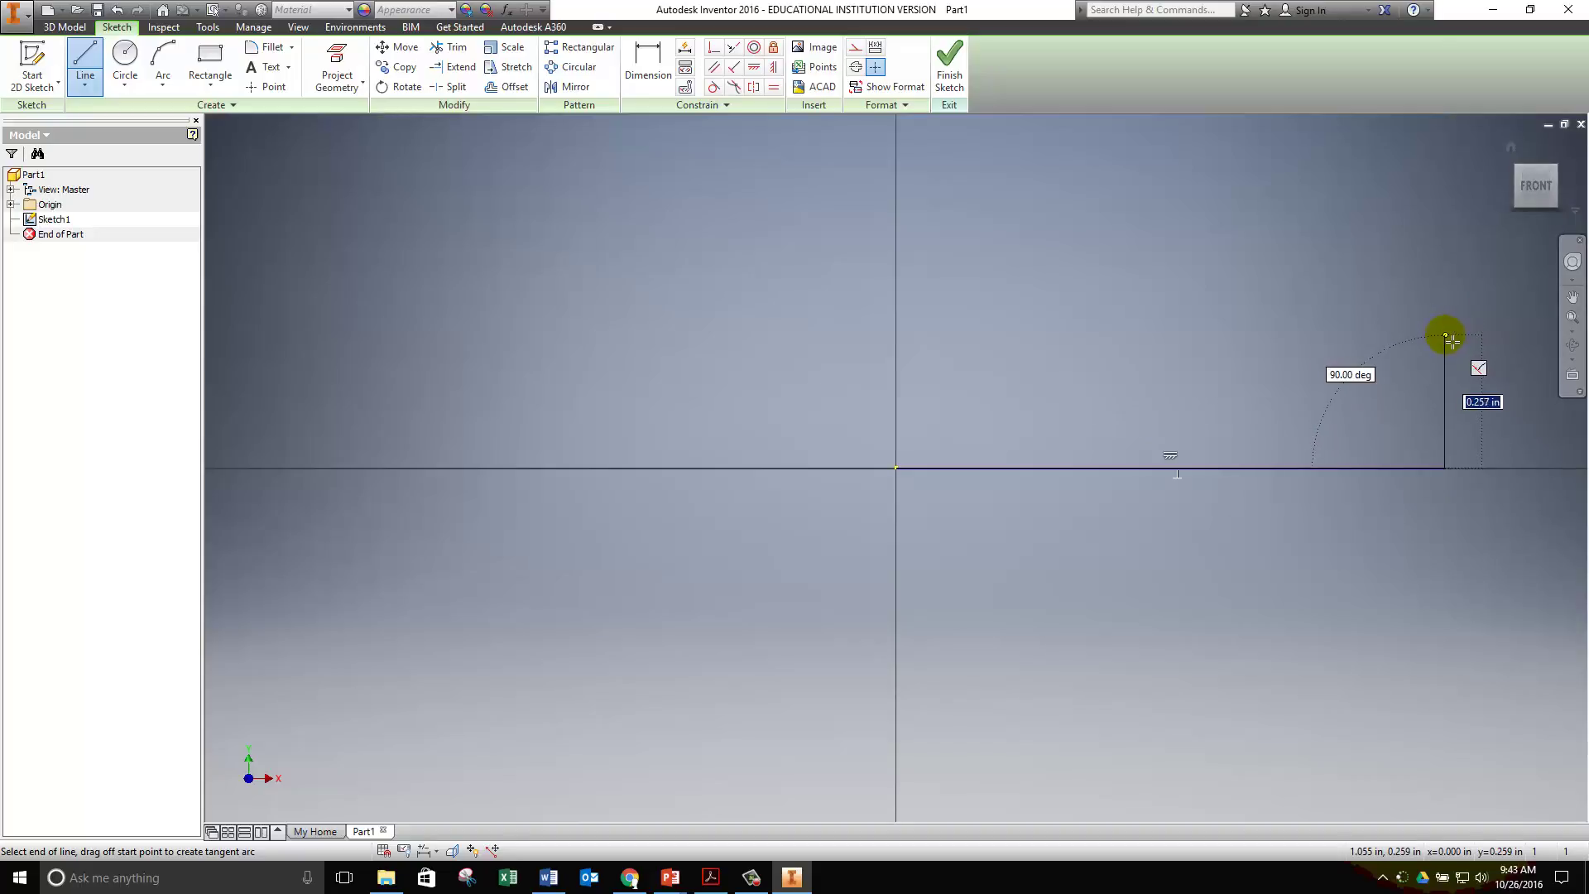
left_click(1452, 341)
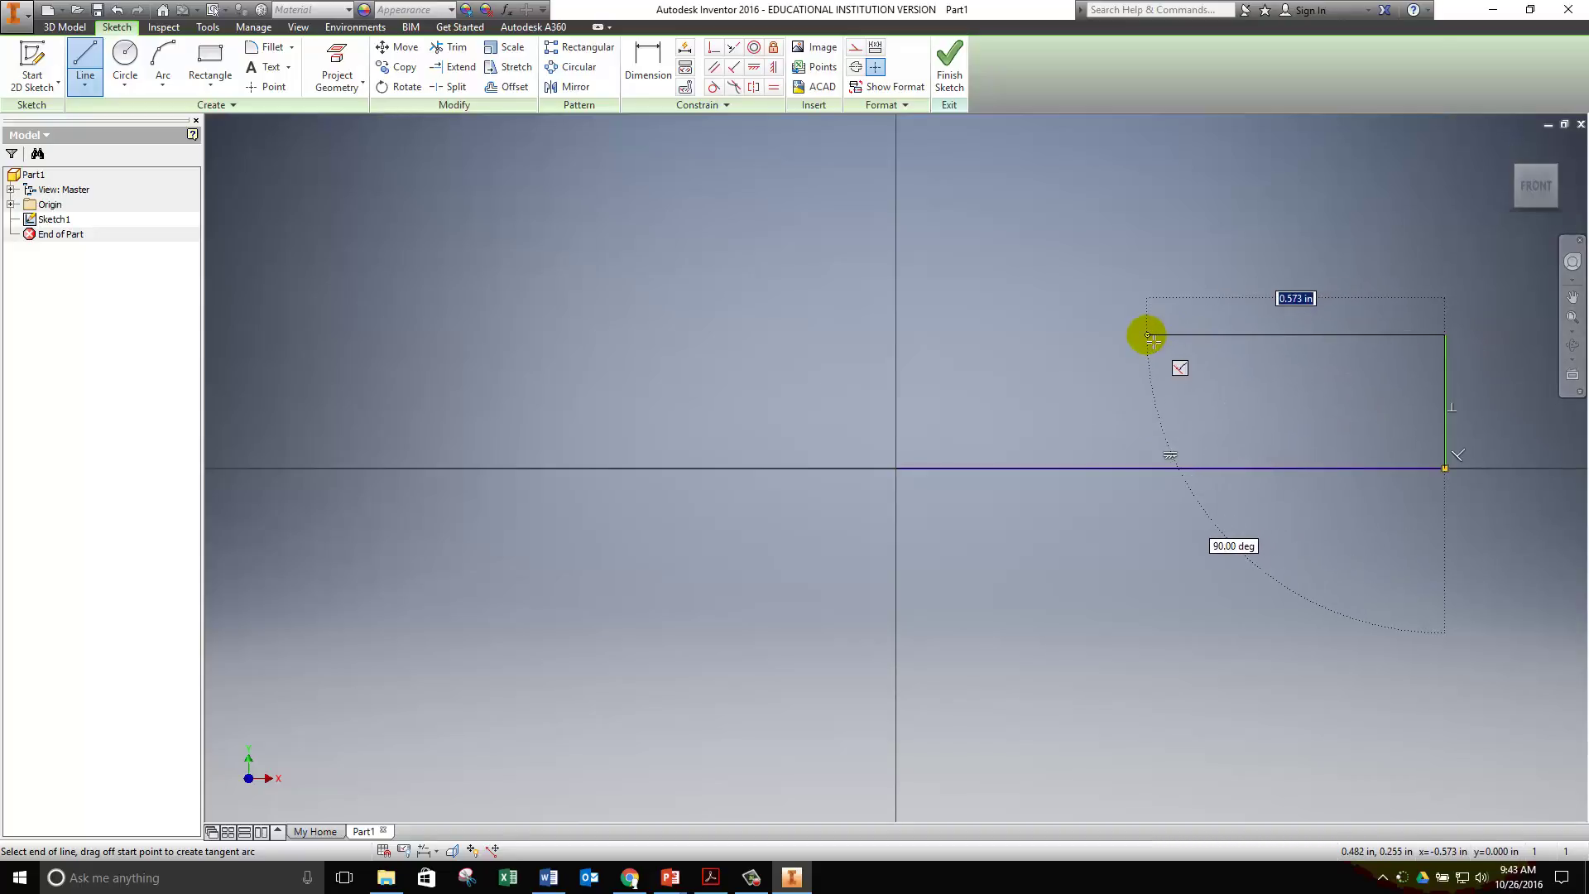
left_click(1148, 335)
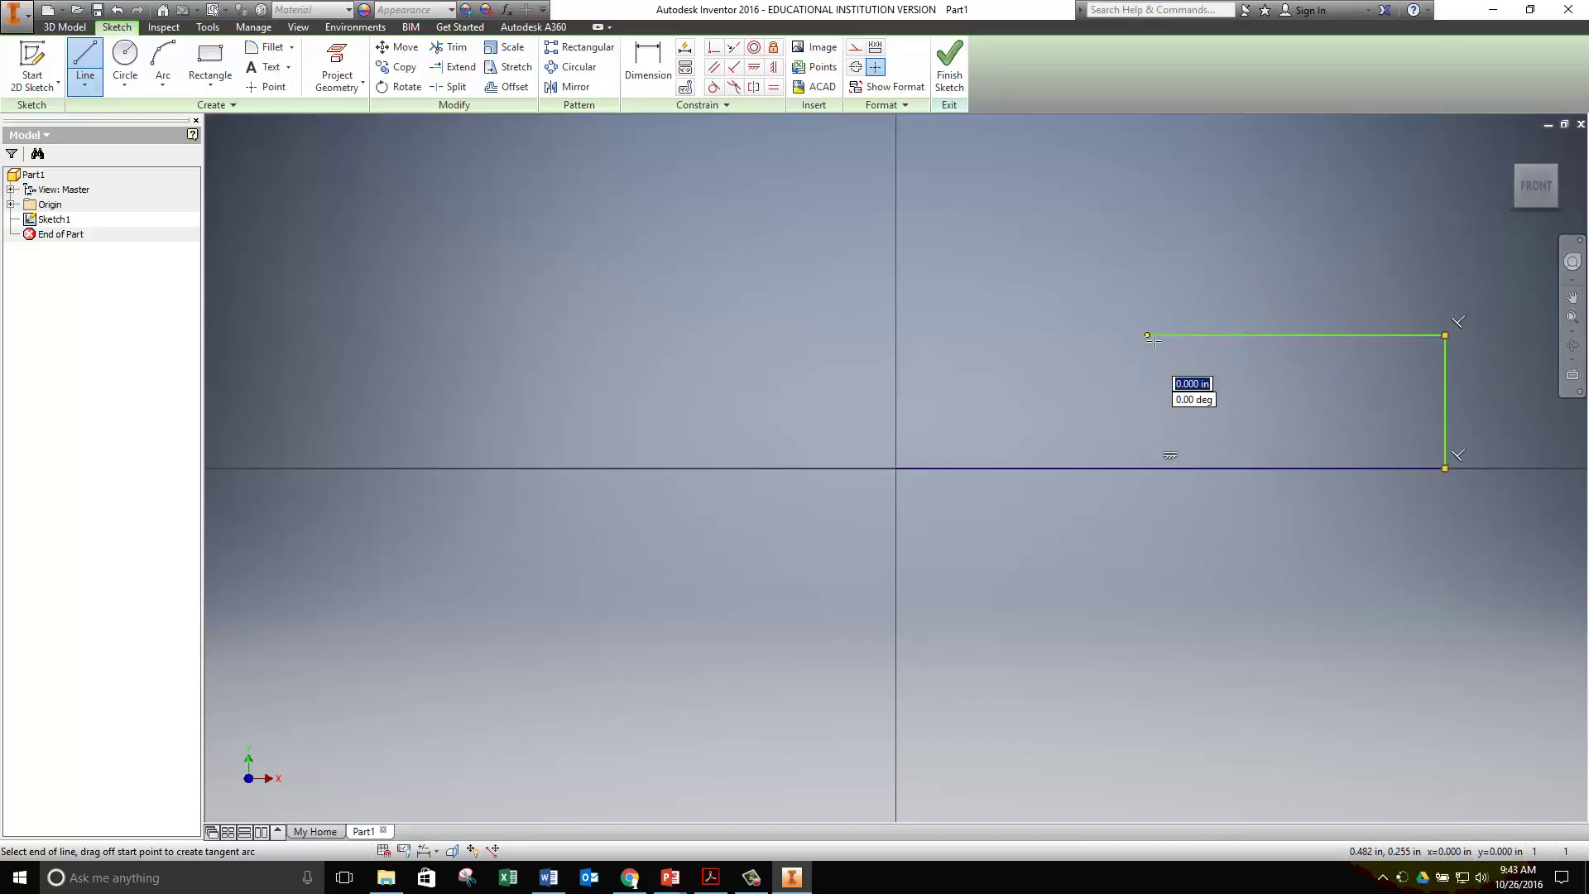
left_click(1148, 294)
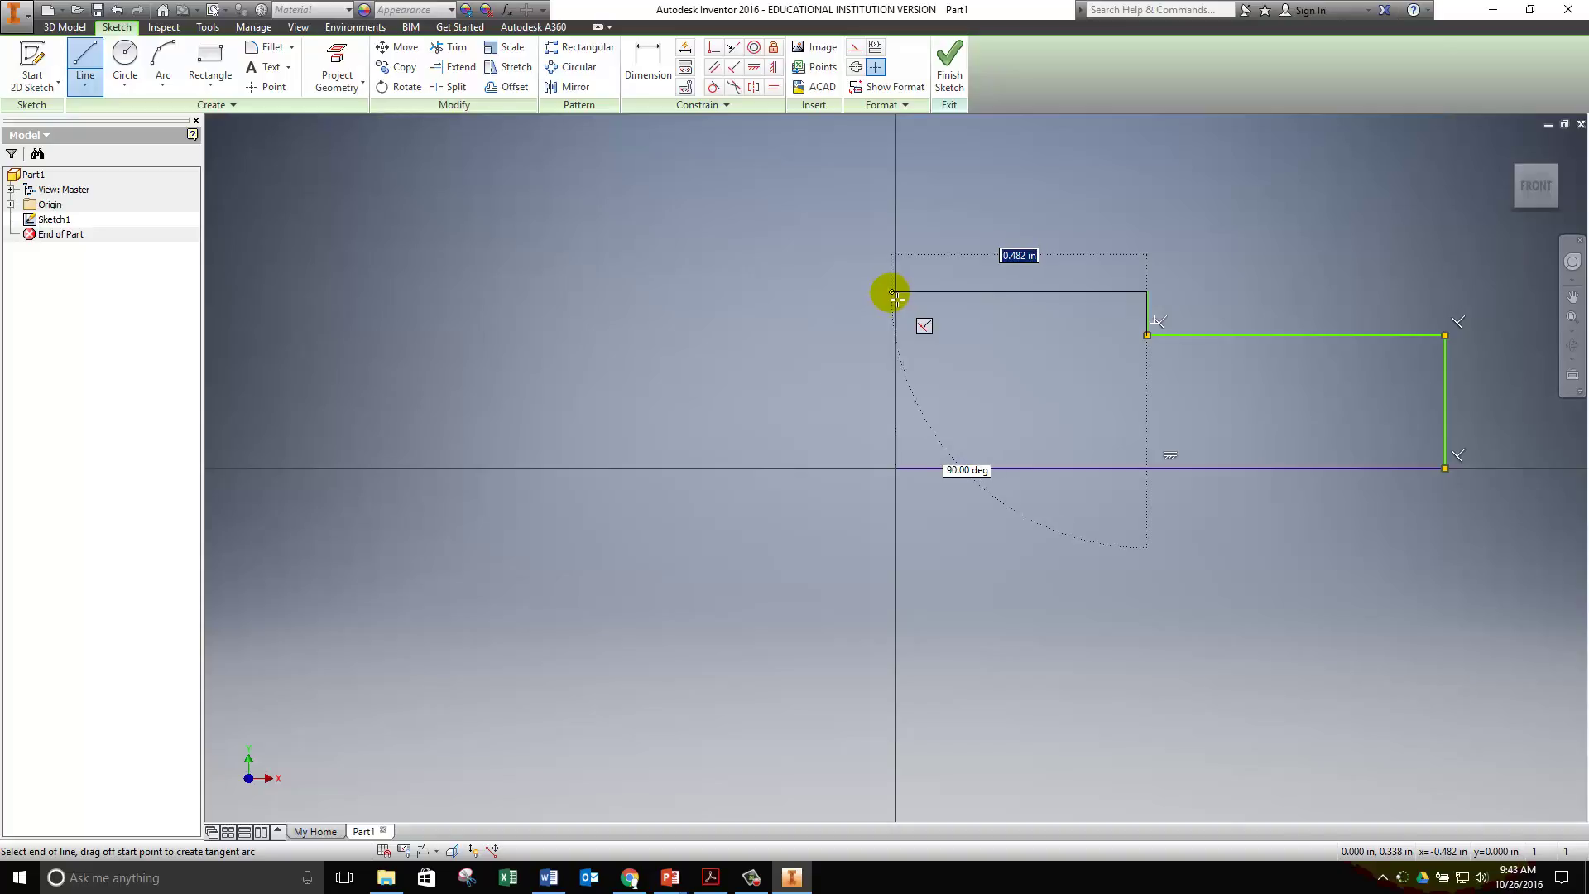
left_click(897, 293)
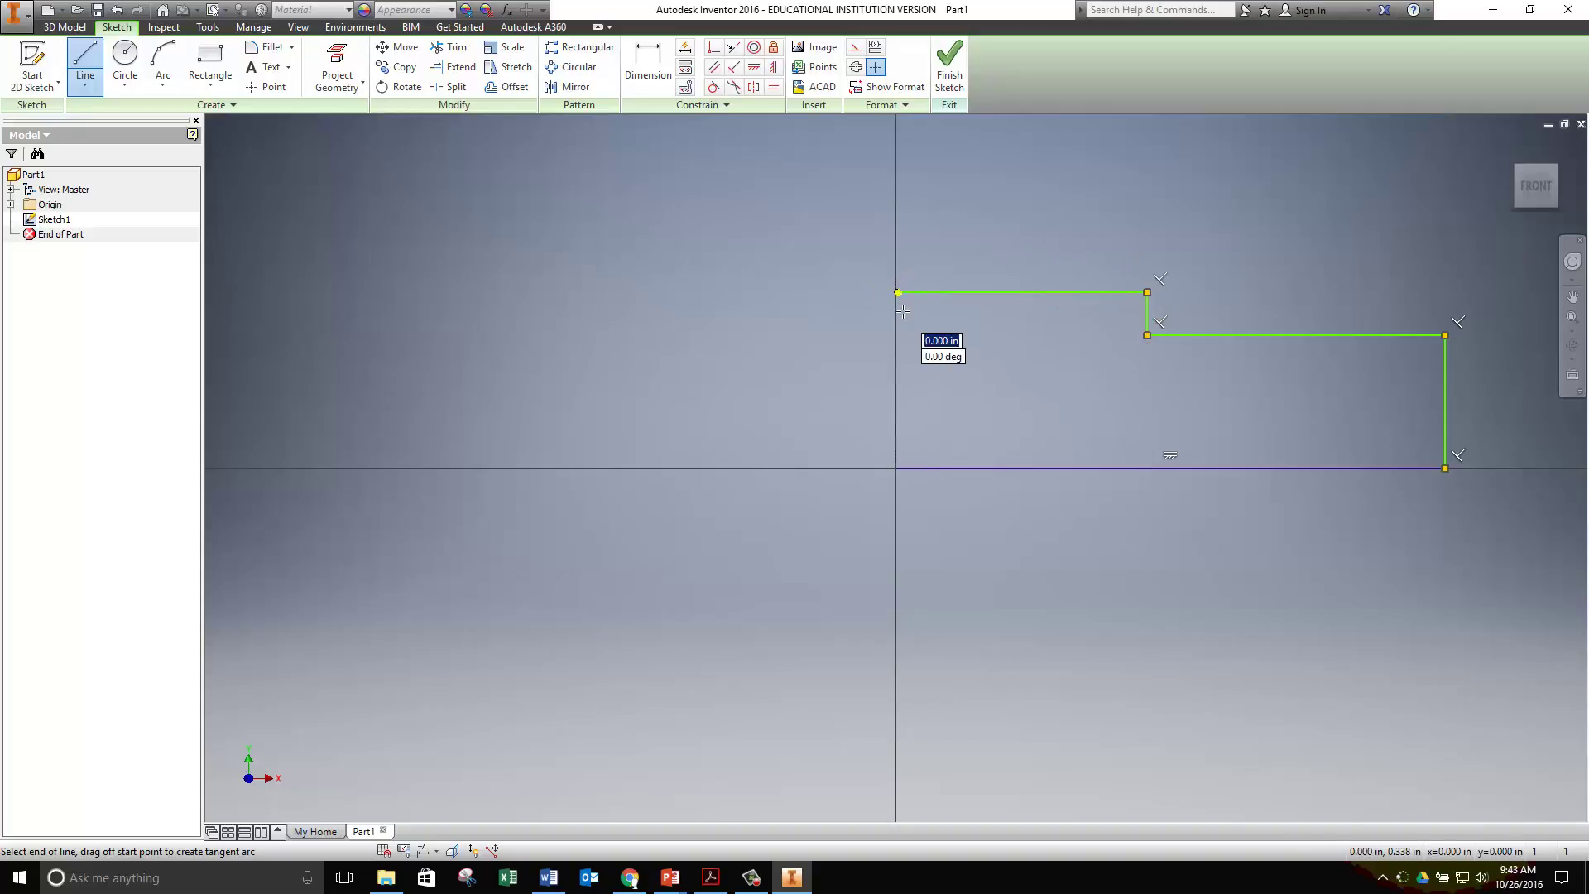
left_click(897, 468)
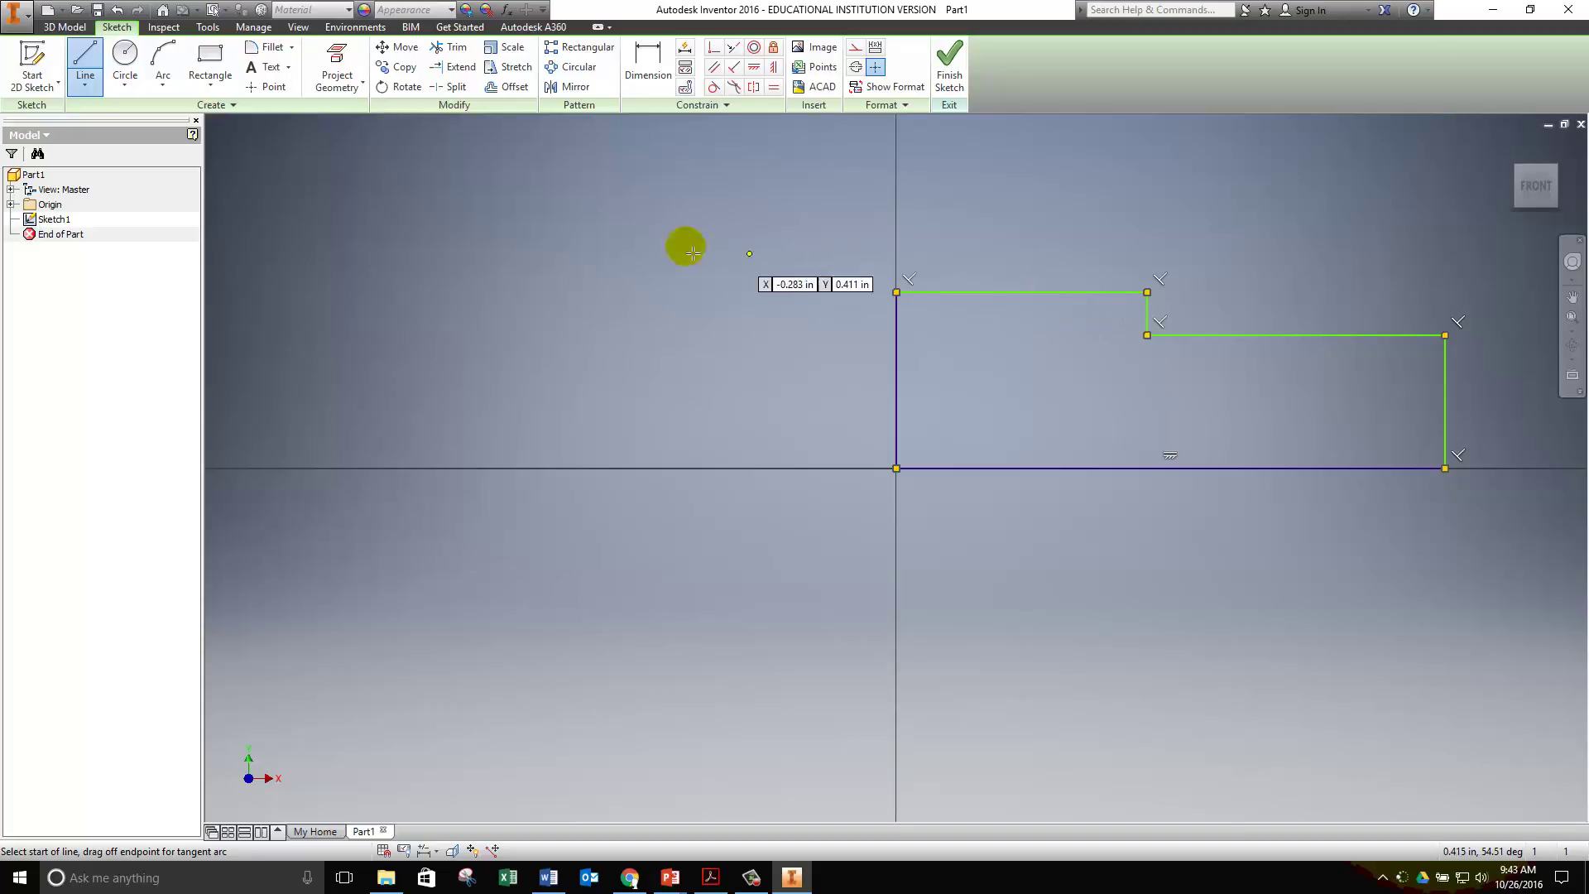
Draw a circle centred on the midpoint of the upper step's top line, passing through that line's endpoint on the vertical axis.
left_click(125, 58)
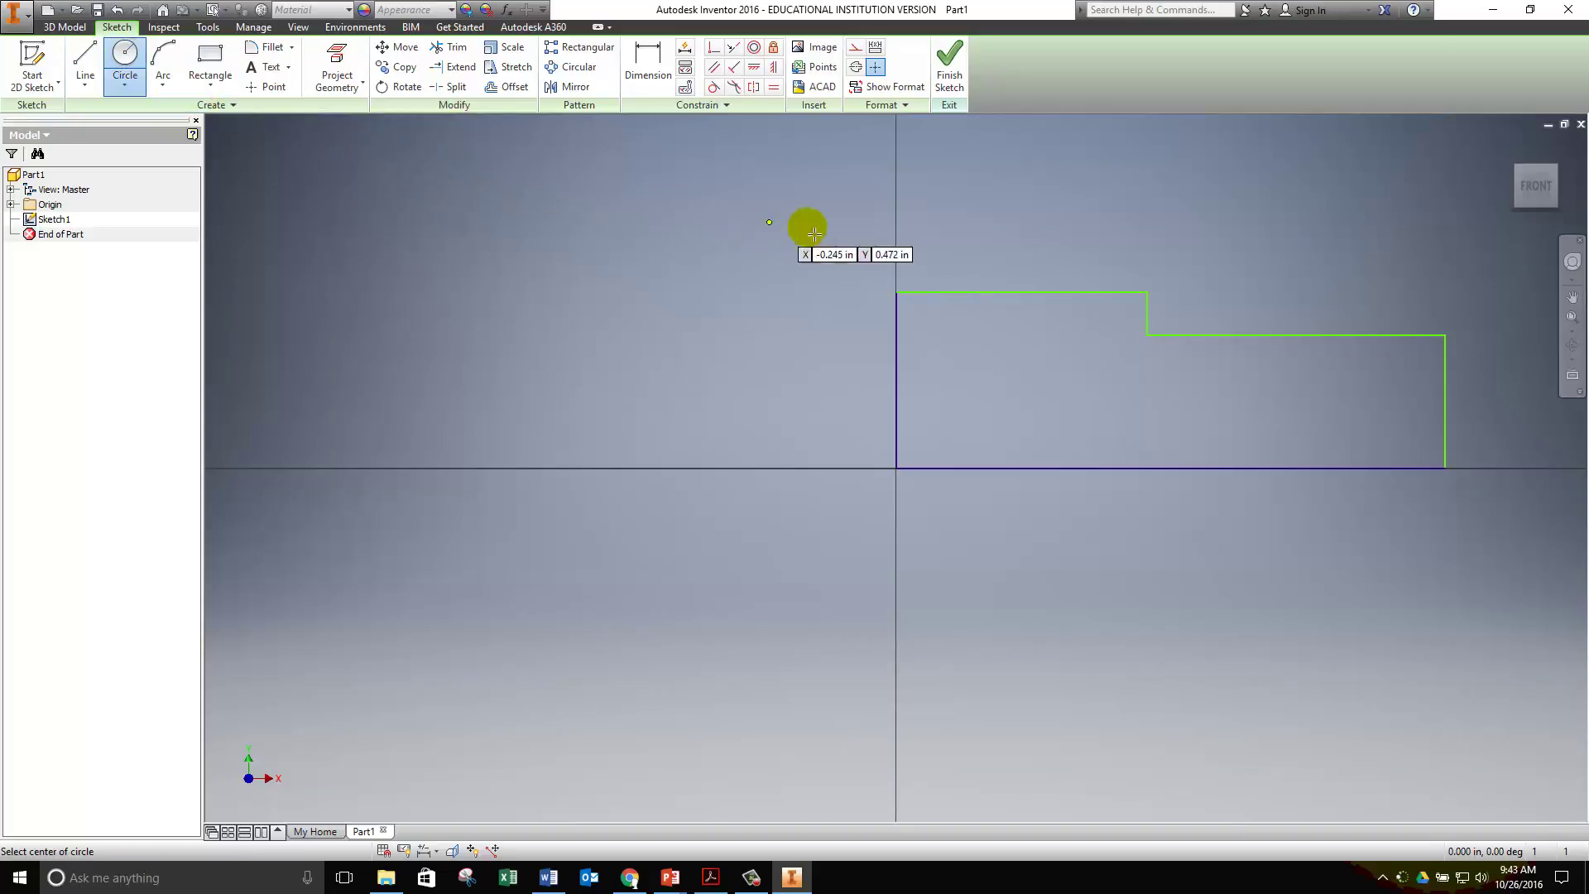
left_click(1021, 292)
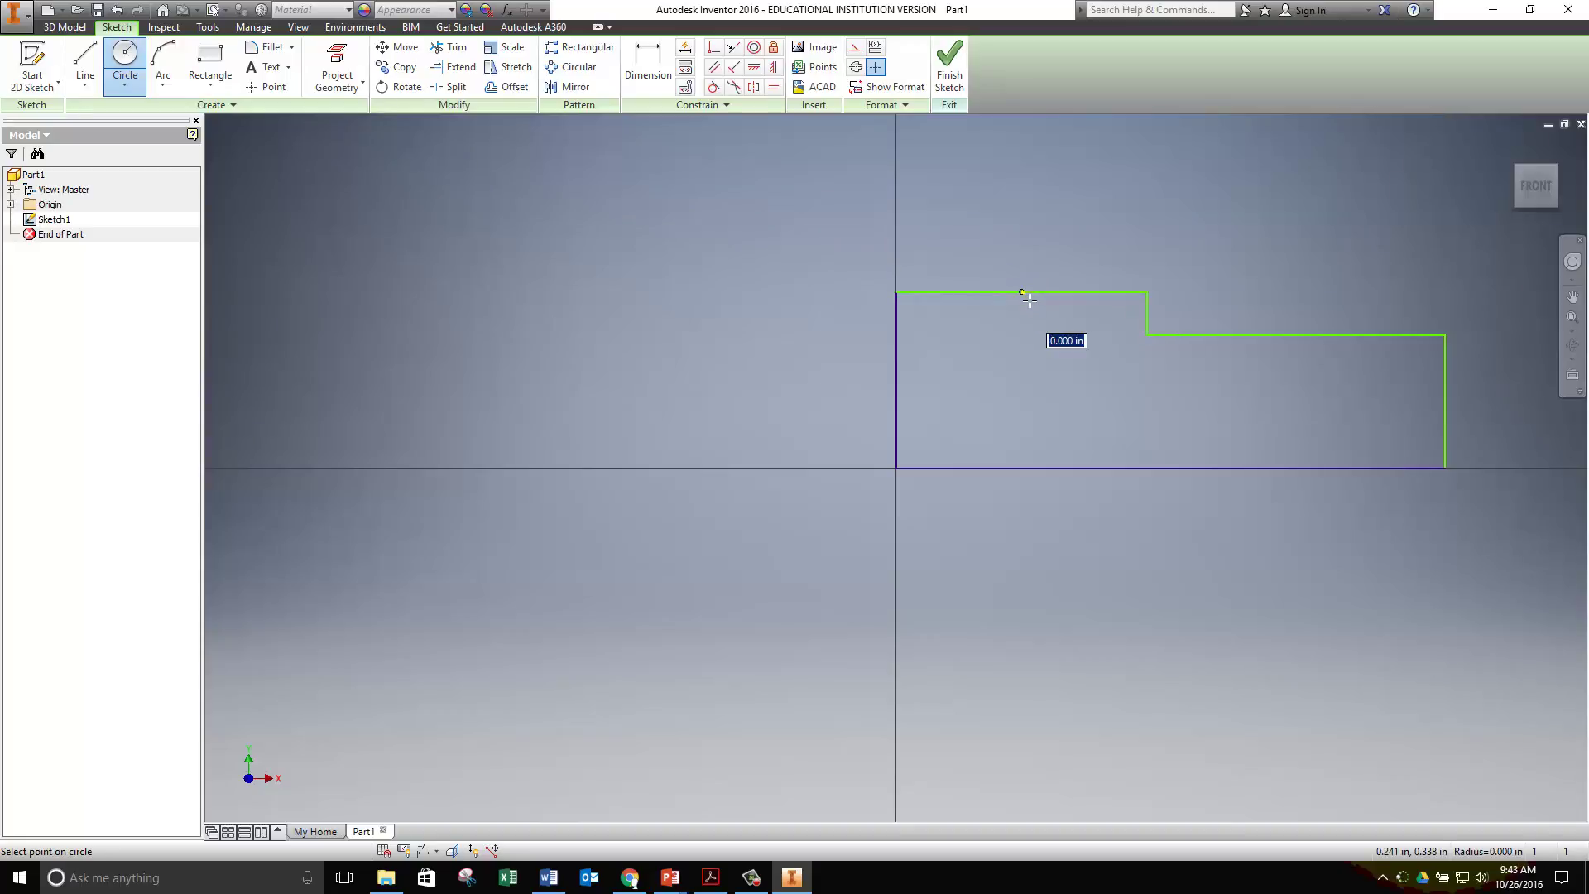
left_click(897, 292)
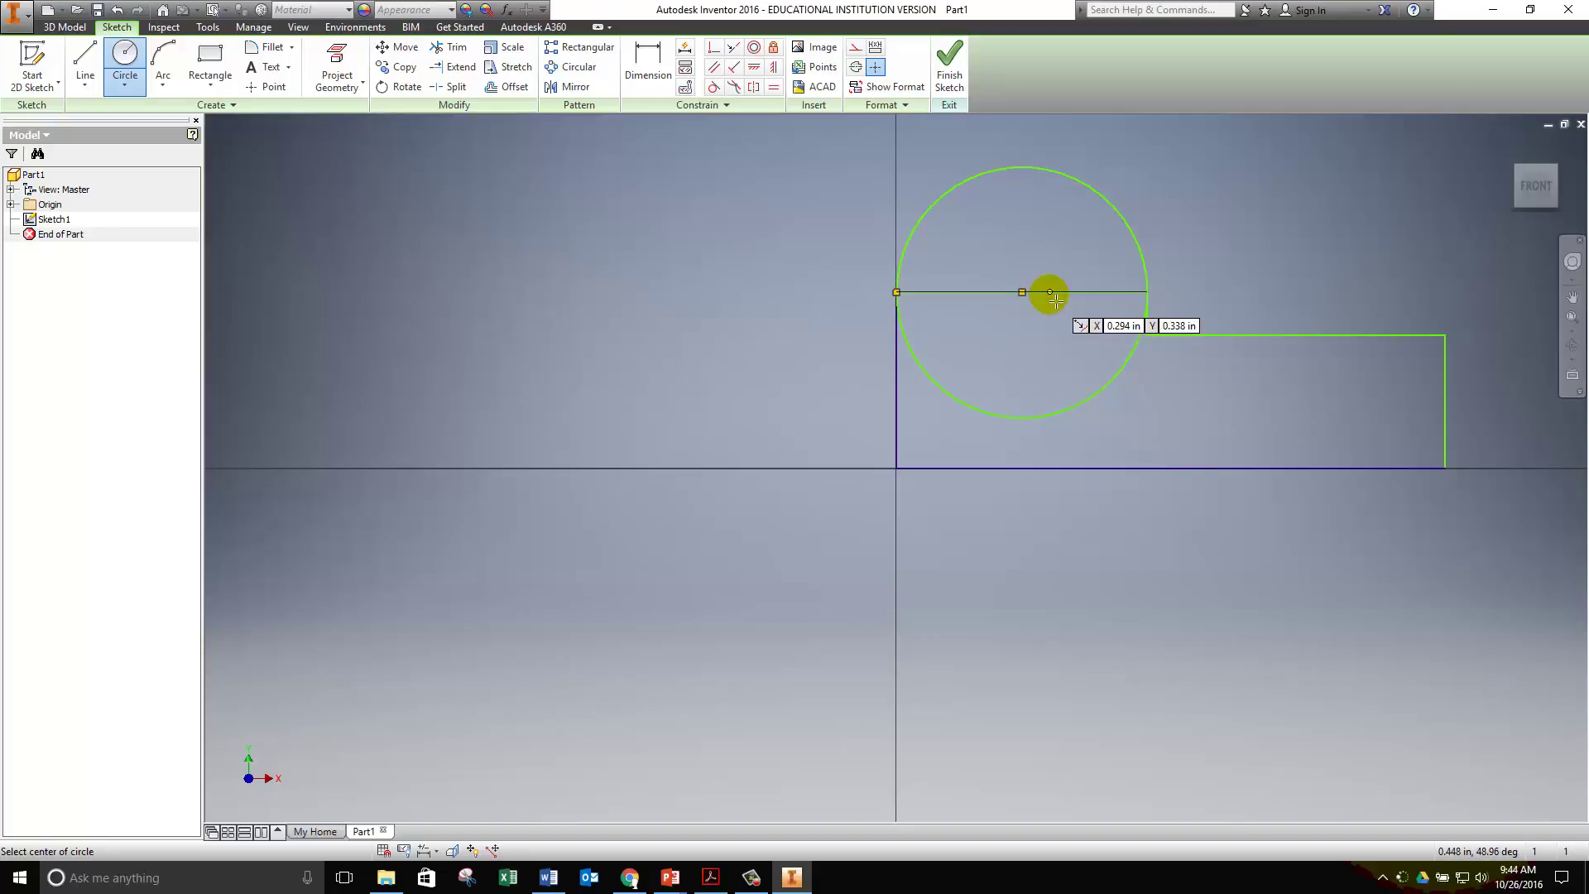
Trim away the lower half of the circle and delete the horizontal line beneath the remaining arc.
left_click(447, 49)
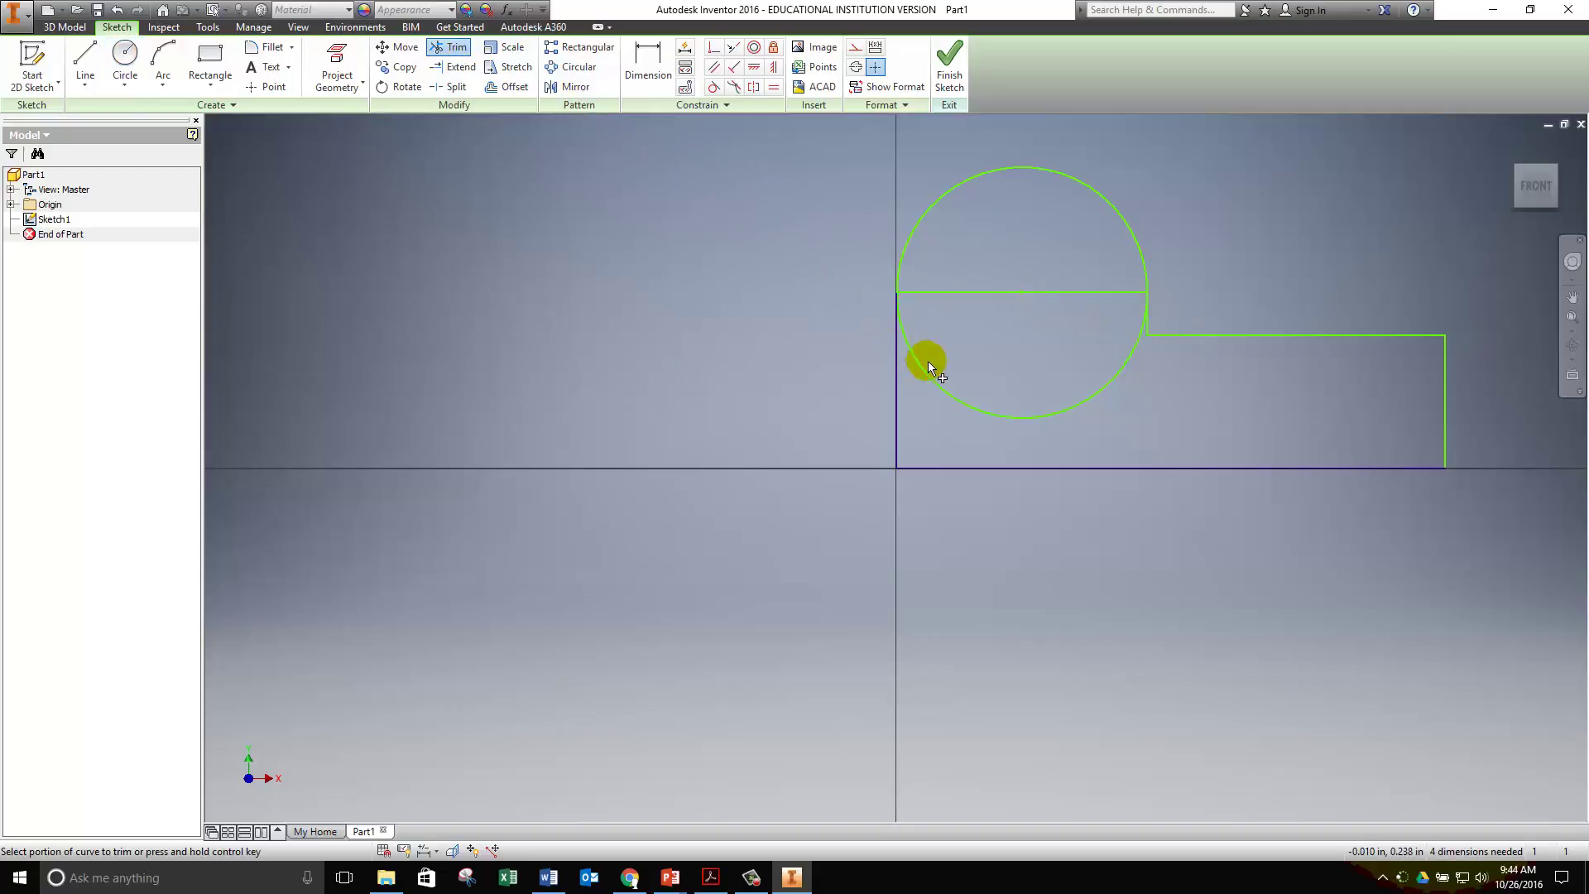
left_click(947, 397)
right_click(1053, 492)
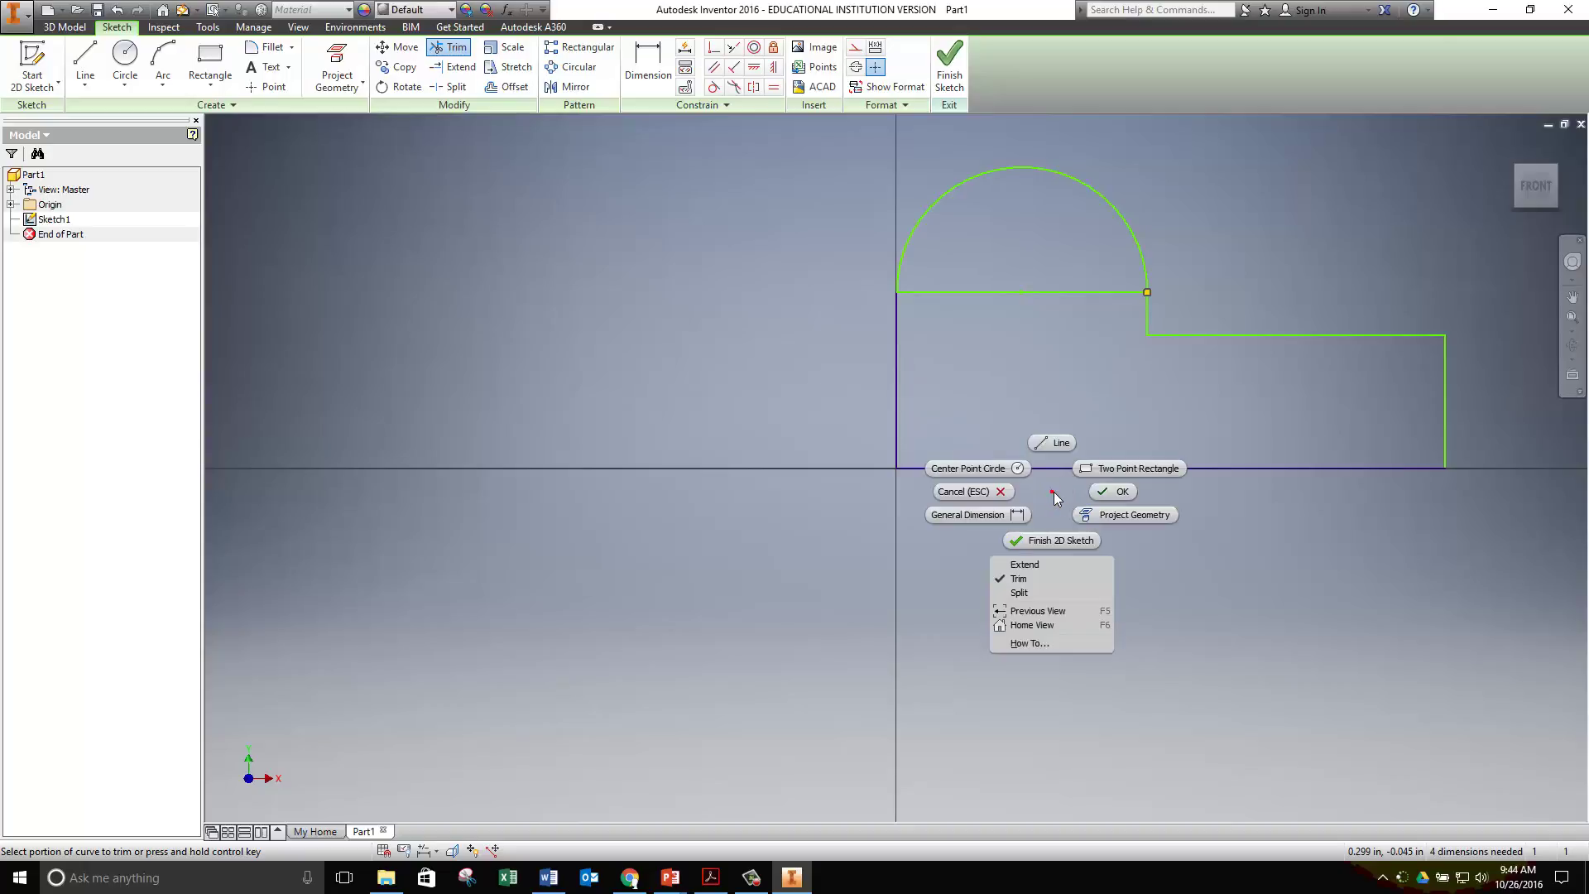
left_click(1122, 491)
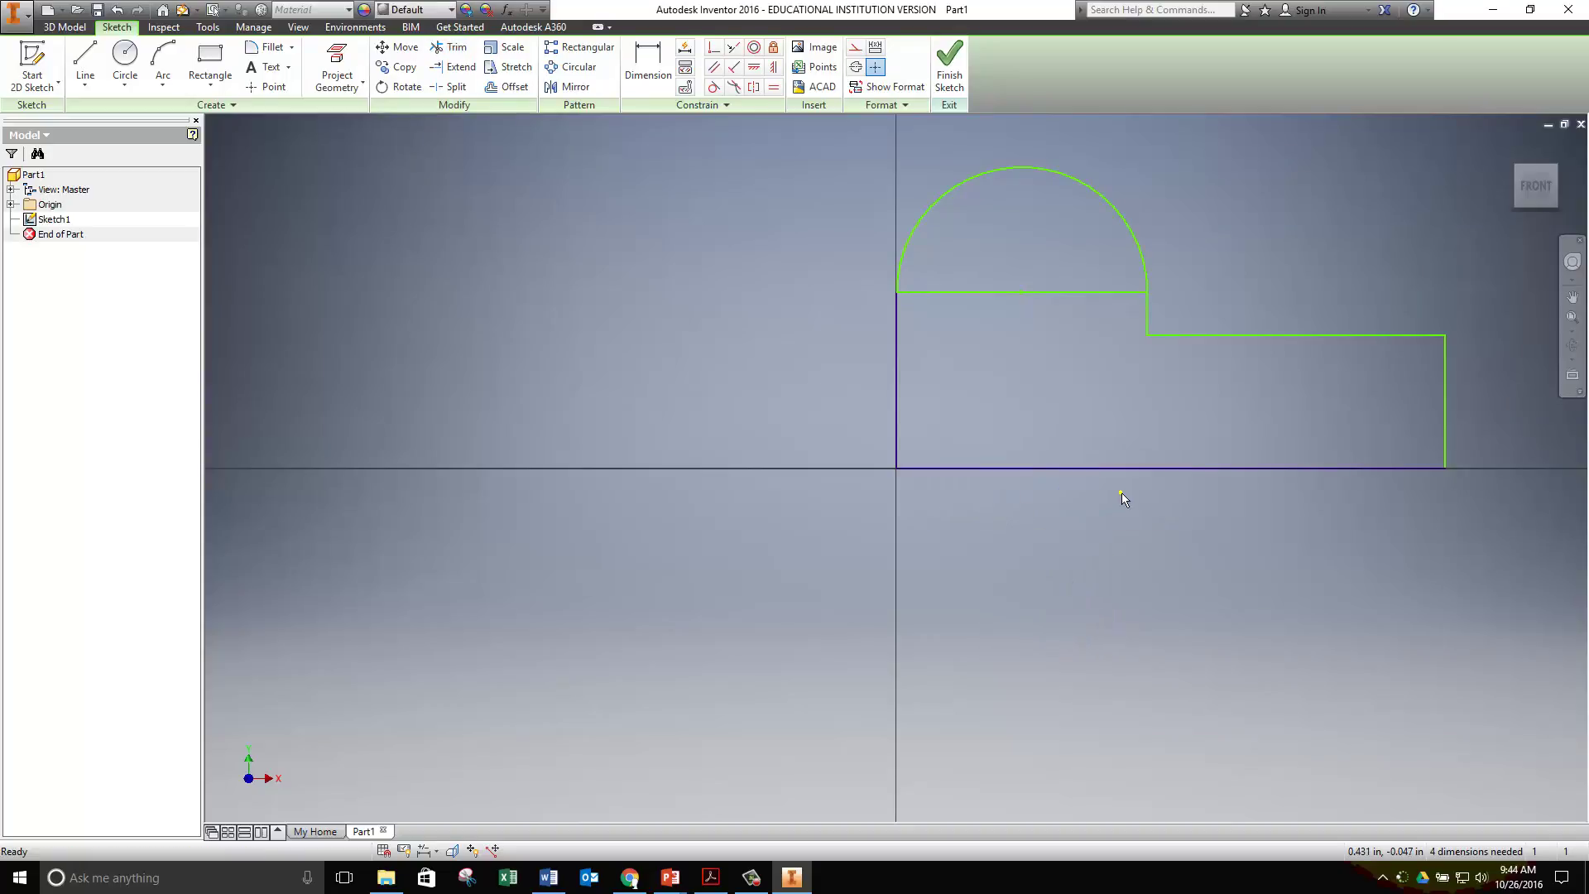
left_click(1064, 292)
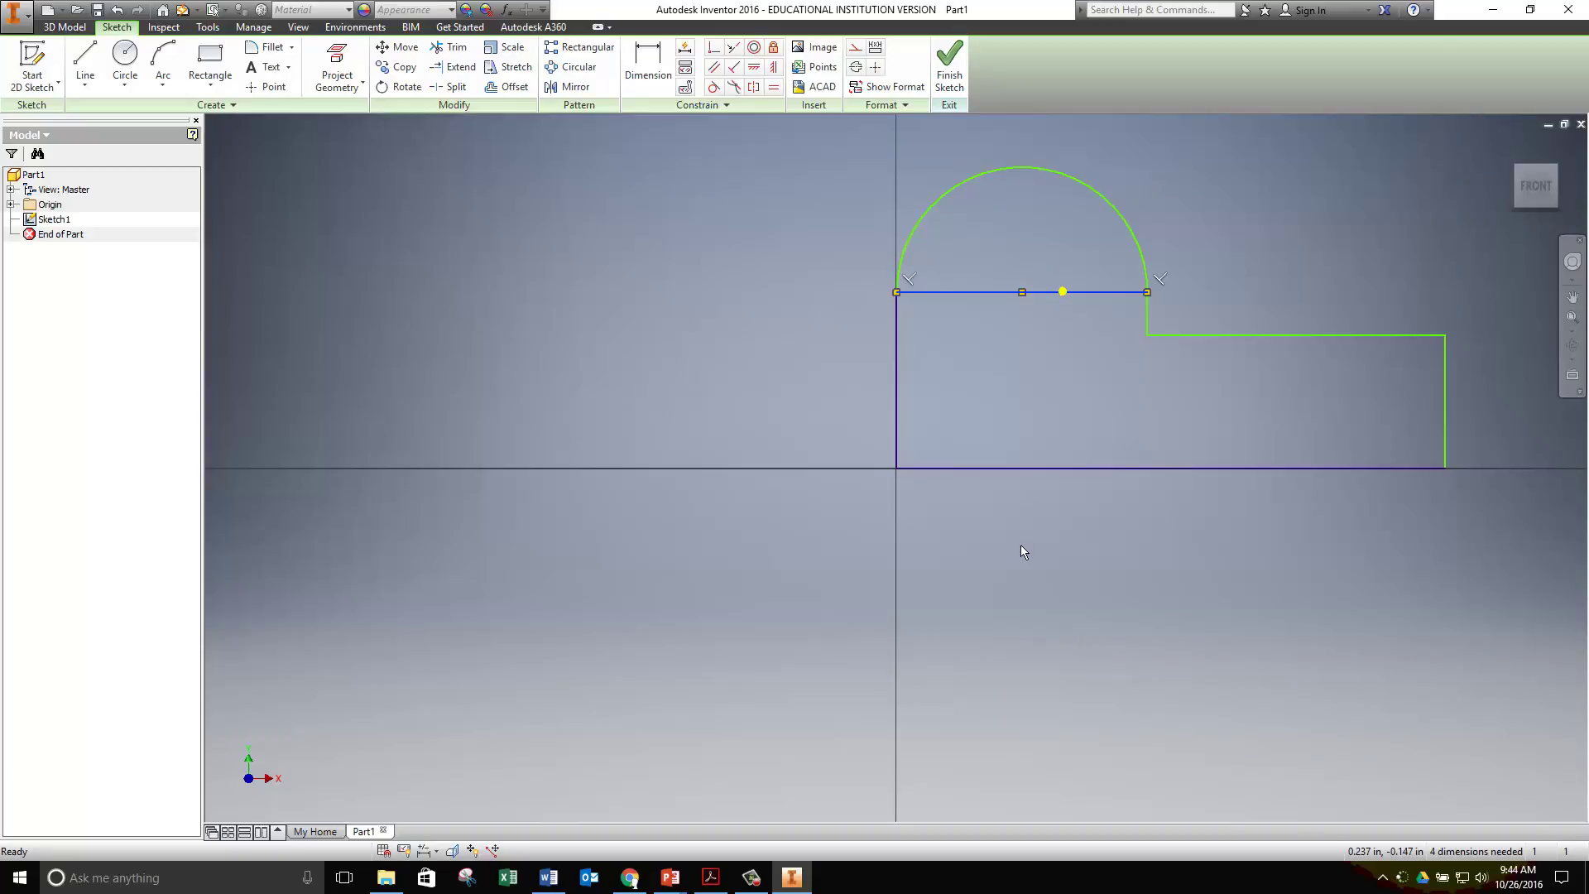
left_click(1020, 545)
key("Delete")
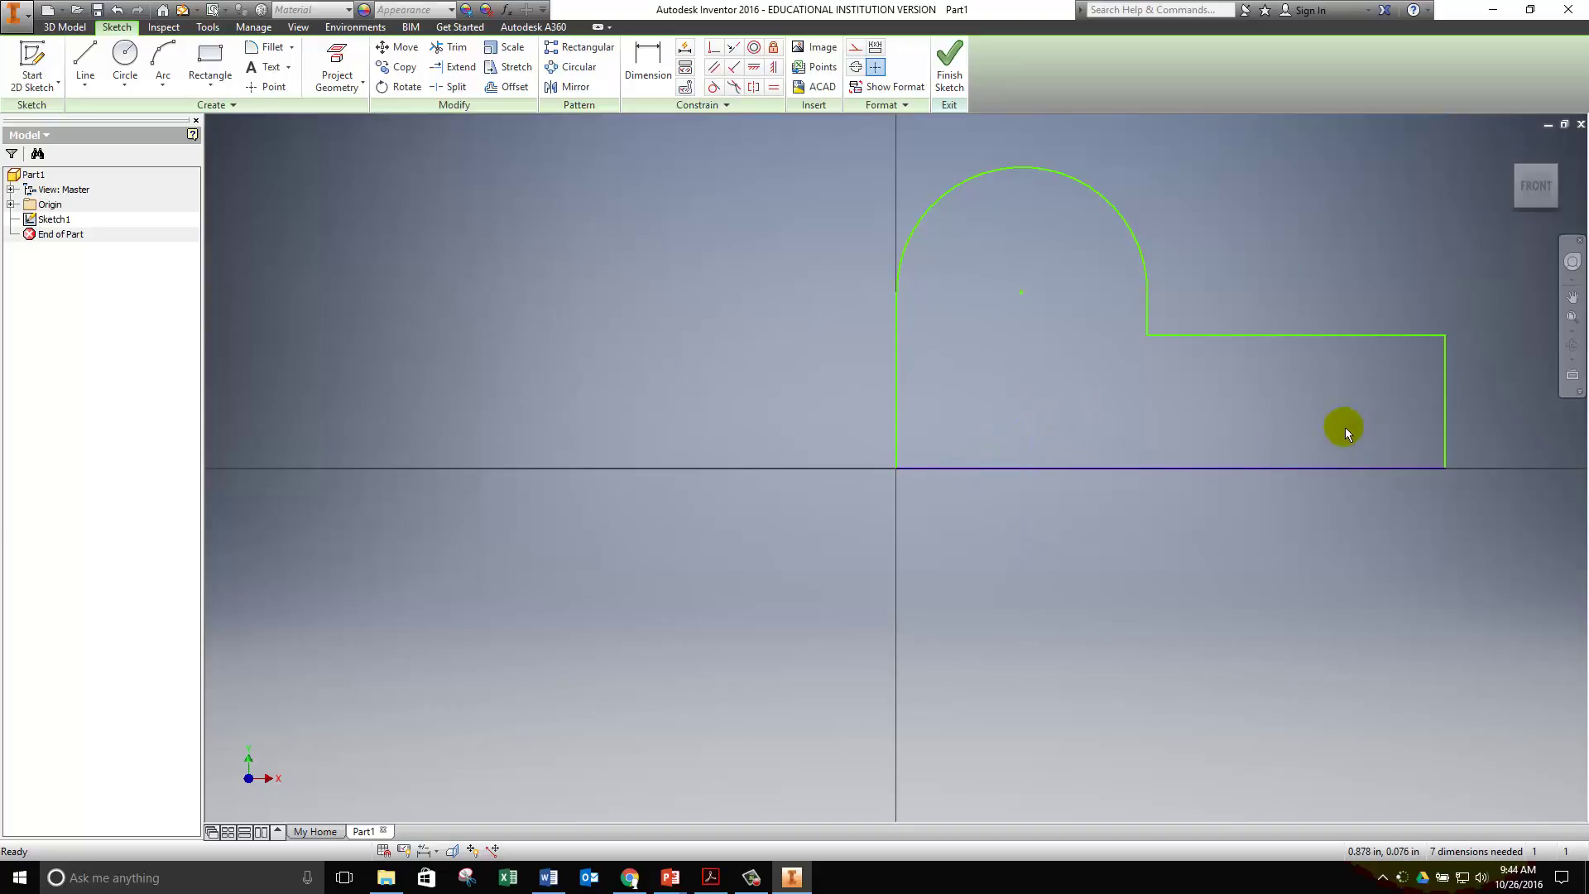
Dimension the profile's bottom edge and set its length to 4 in.
left_click(1572, 296)
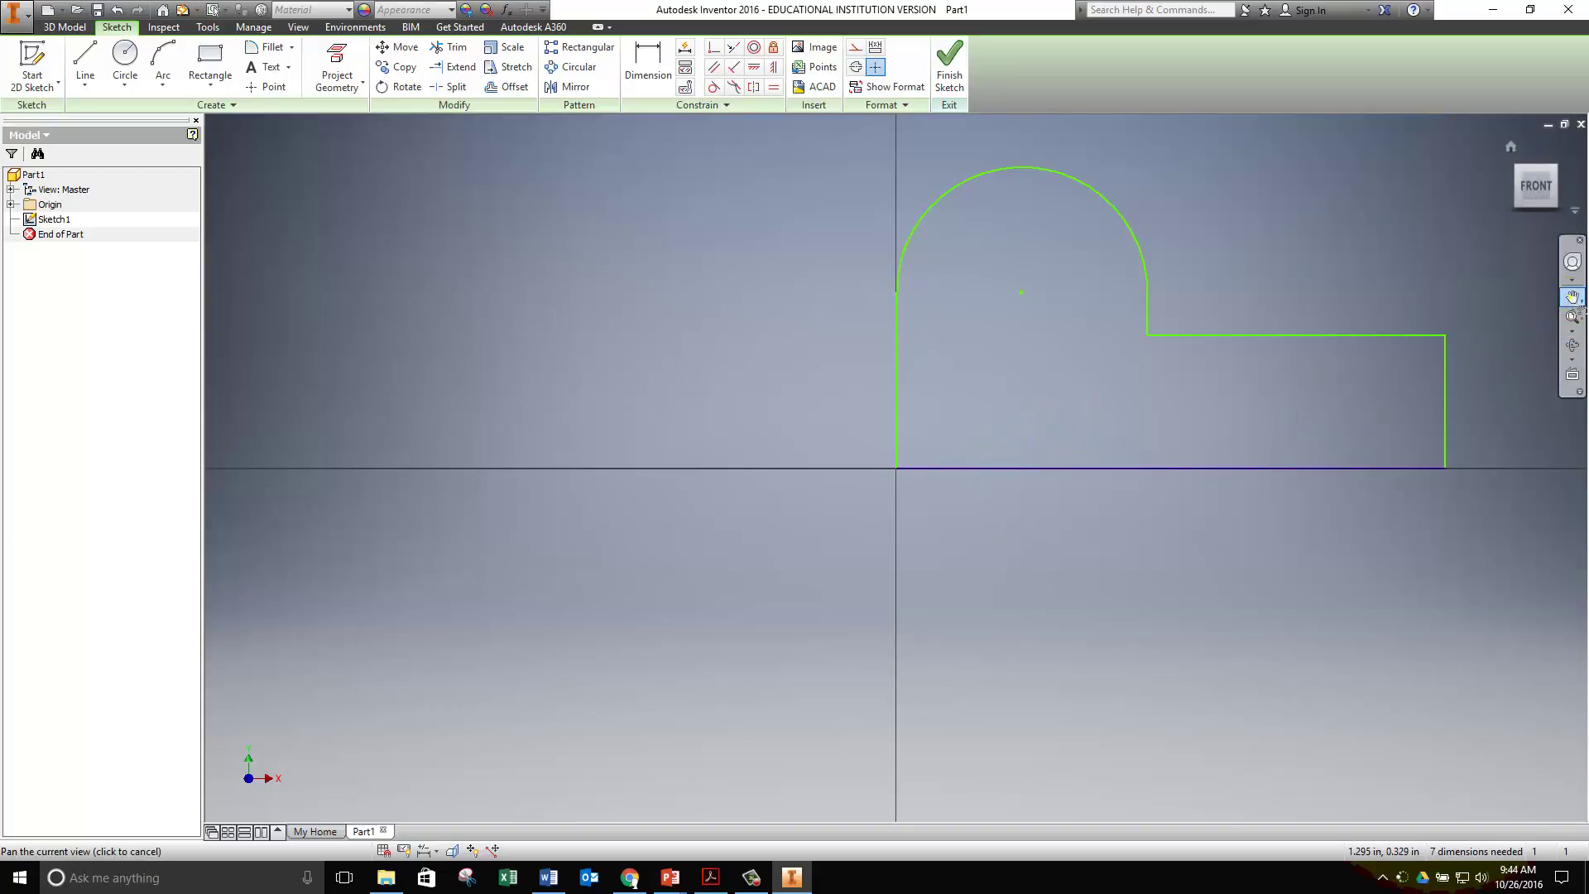
mouse_move(1277, 373)
left_mouse_down()
mouse_move(1040, 472)
mouse_move(951, 543)
left_mouse_up()
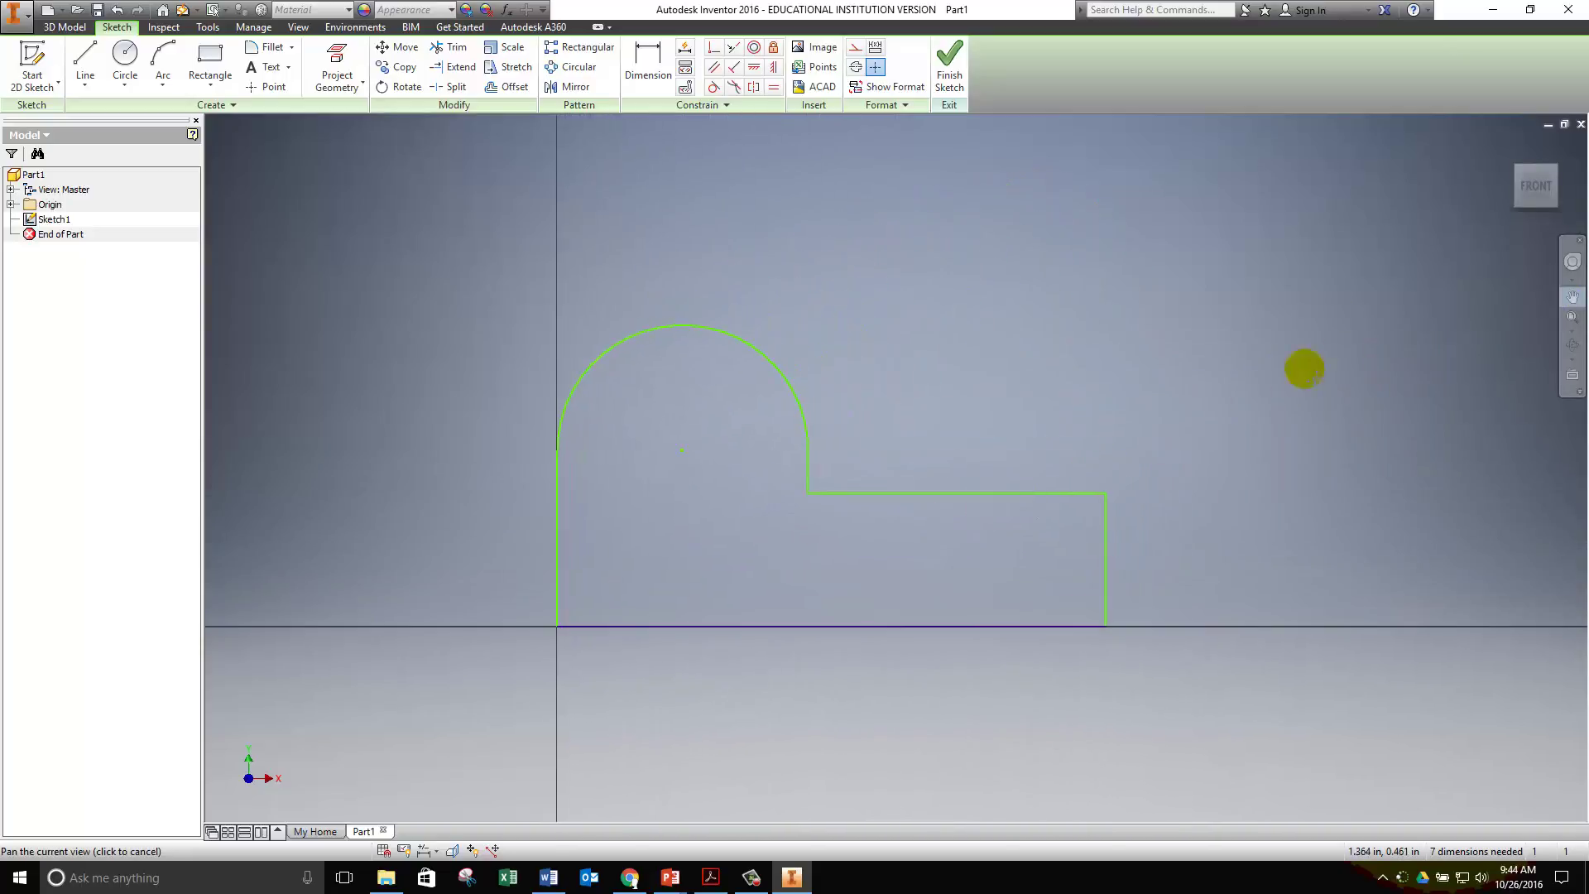
left_click(1572, 298)
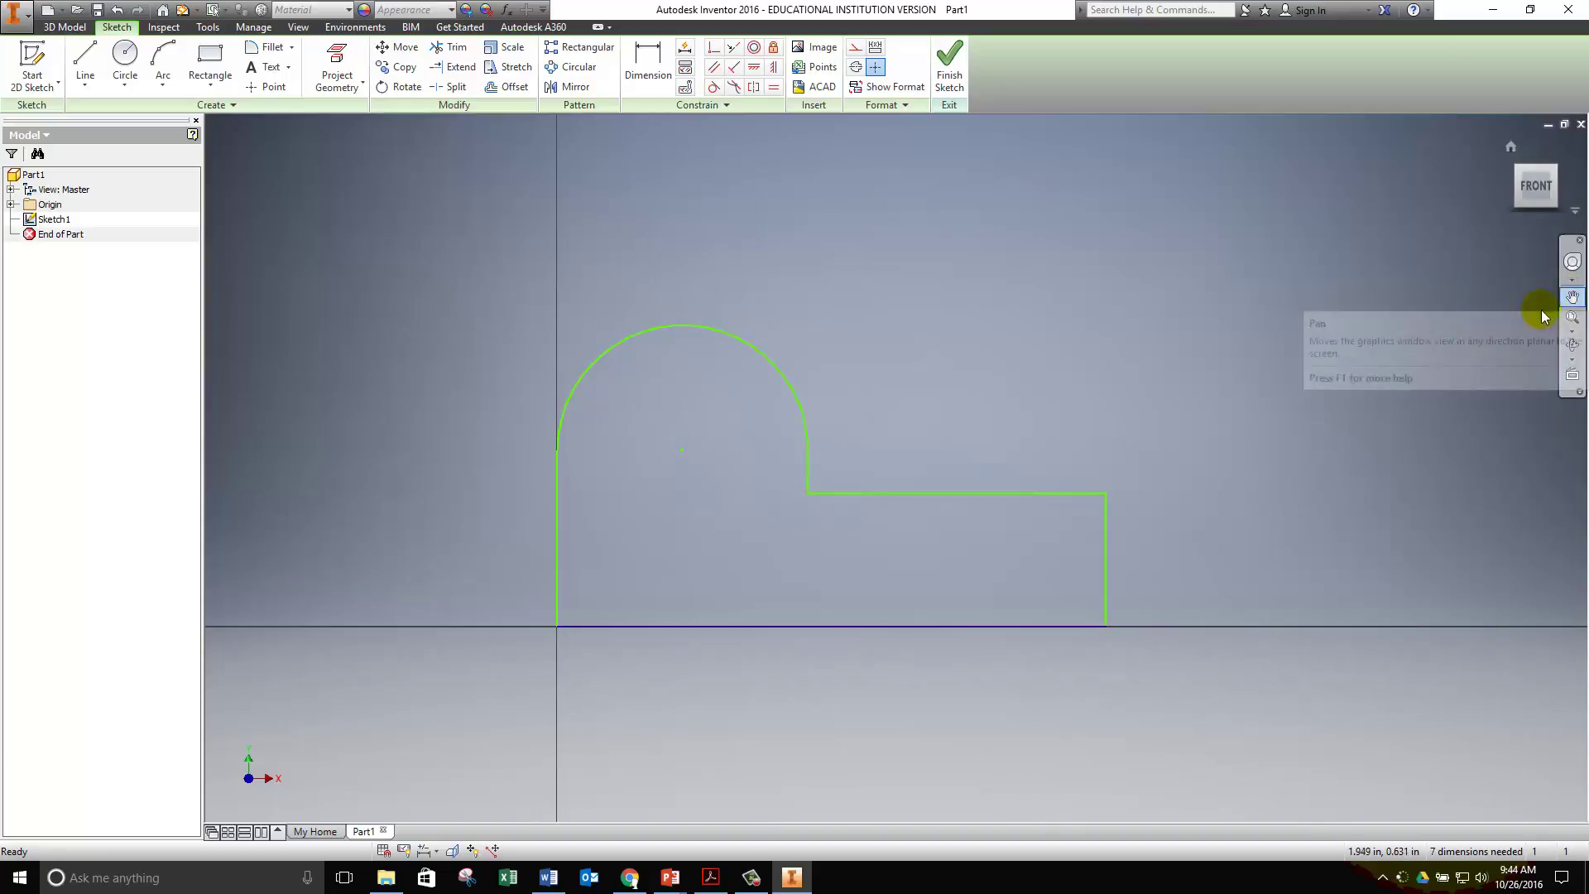
right_click(1091, 410)
left_click(1138, 402)
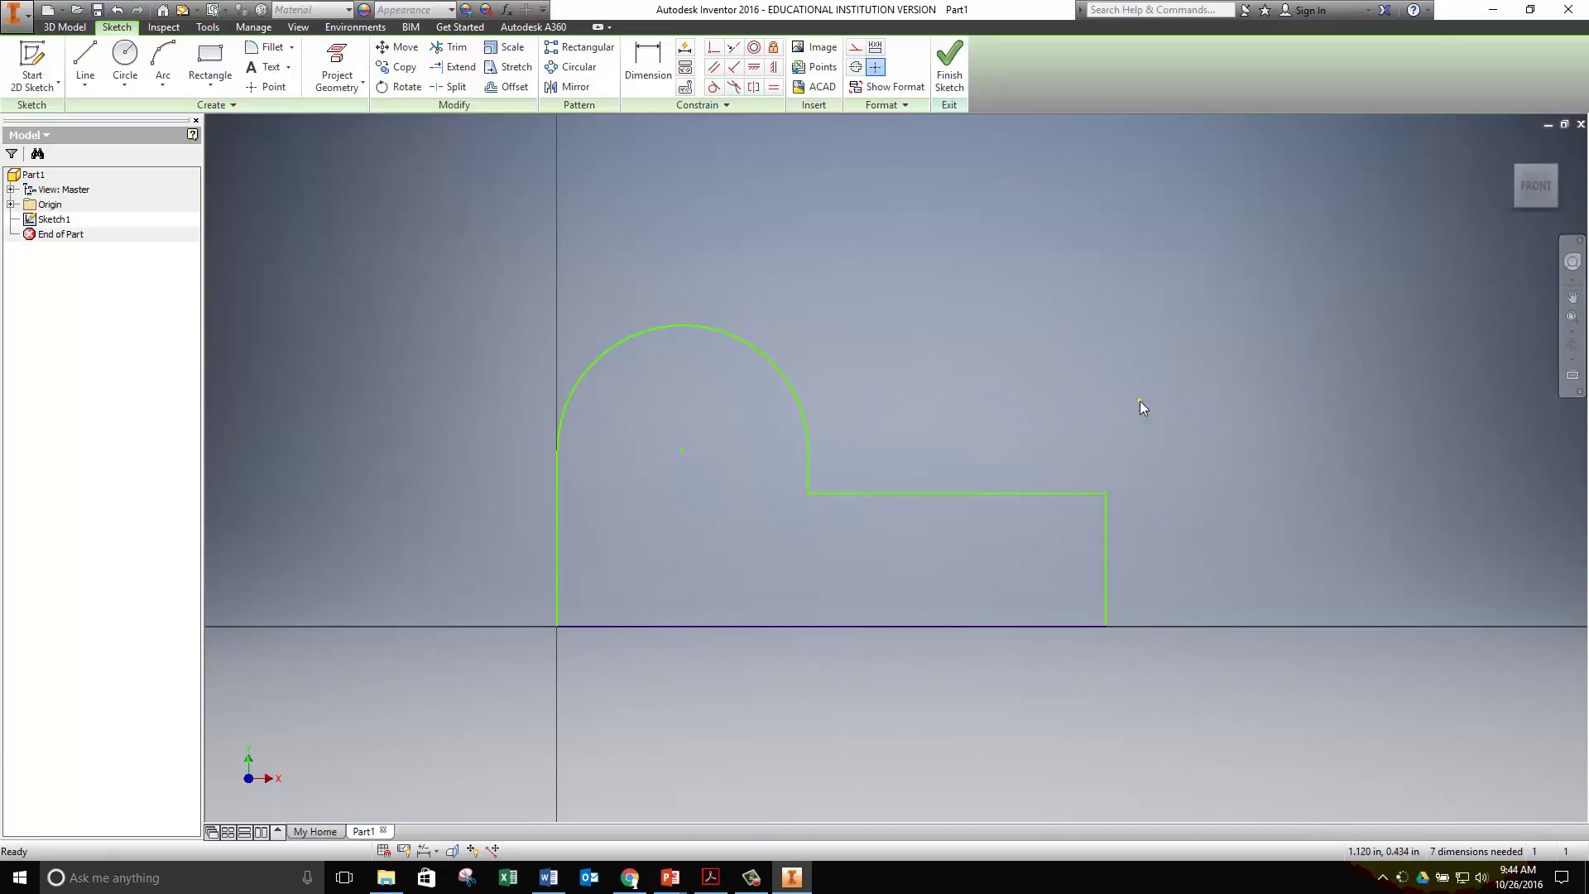
left_click(623, 76)
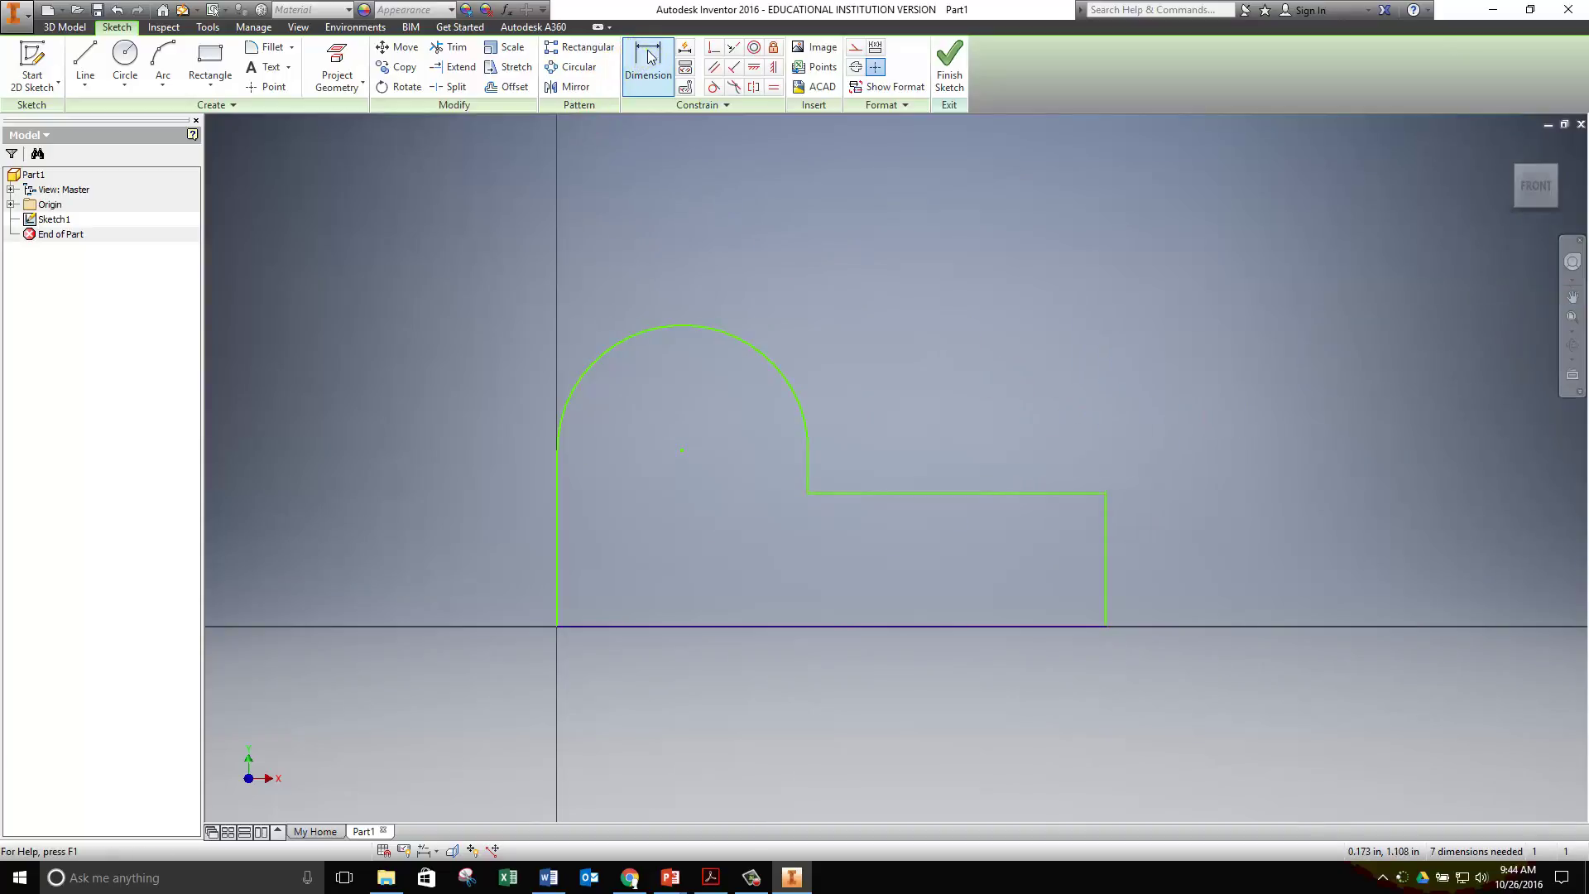
left_click(814, 626)
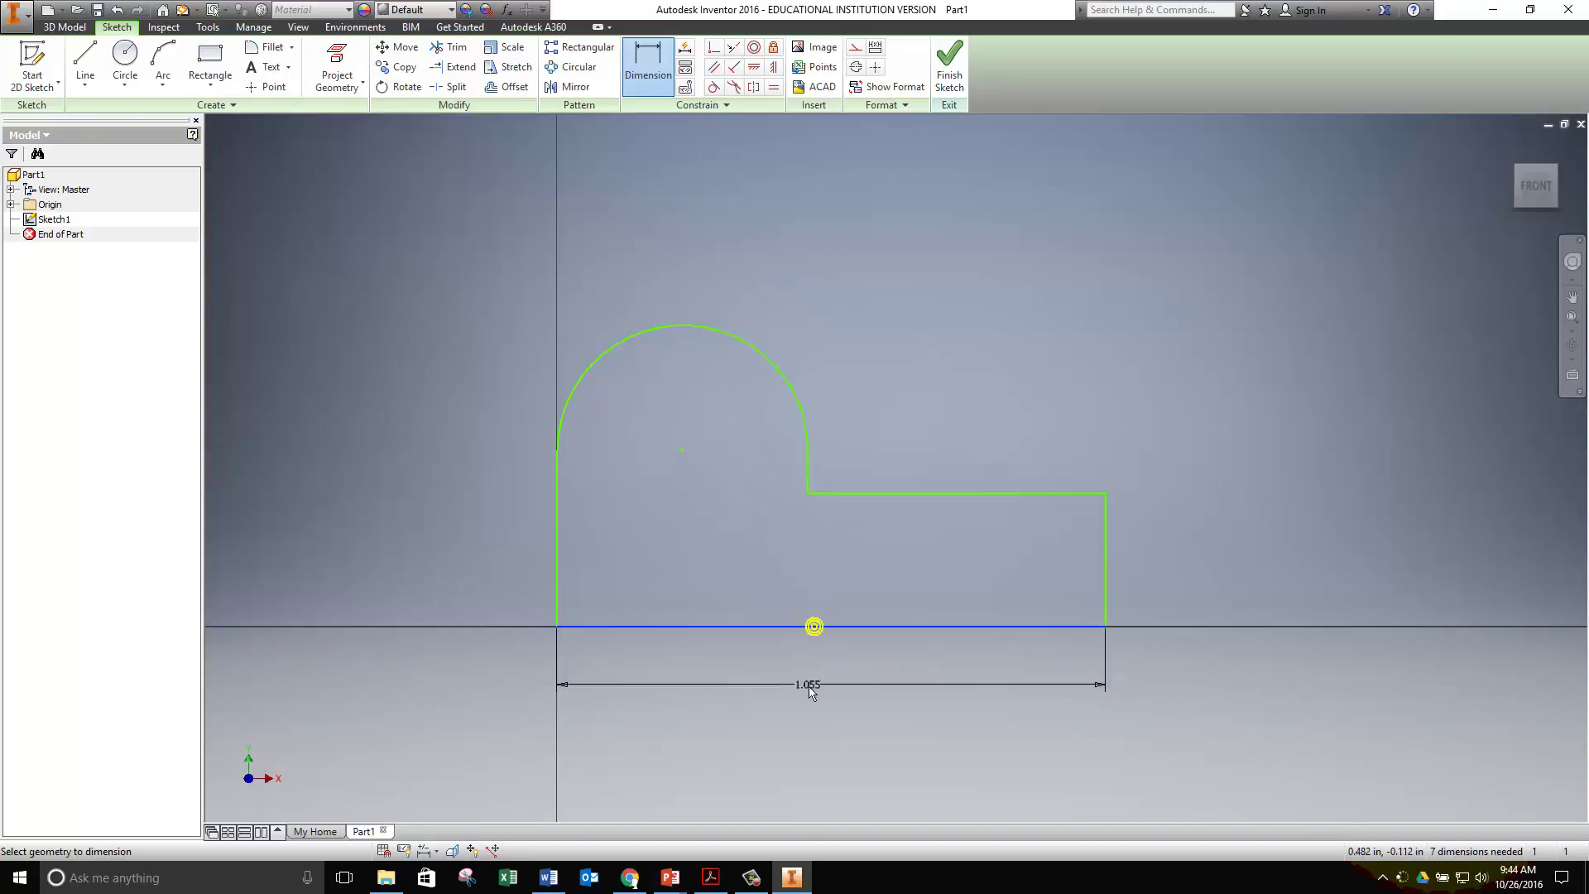
left_click(808, 733)
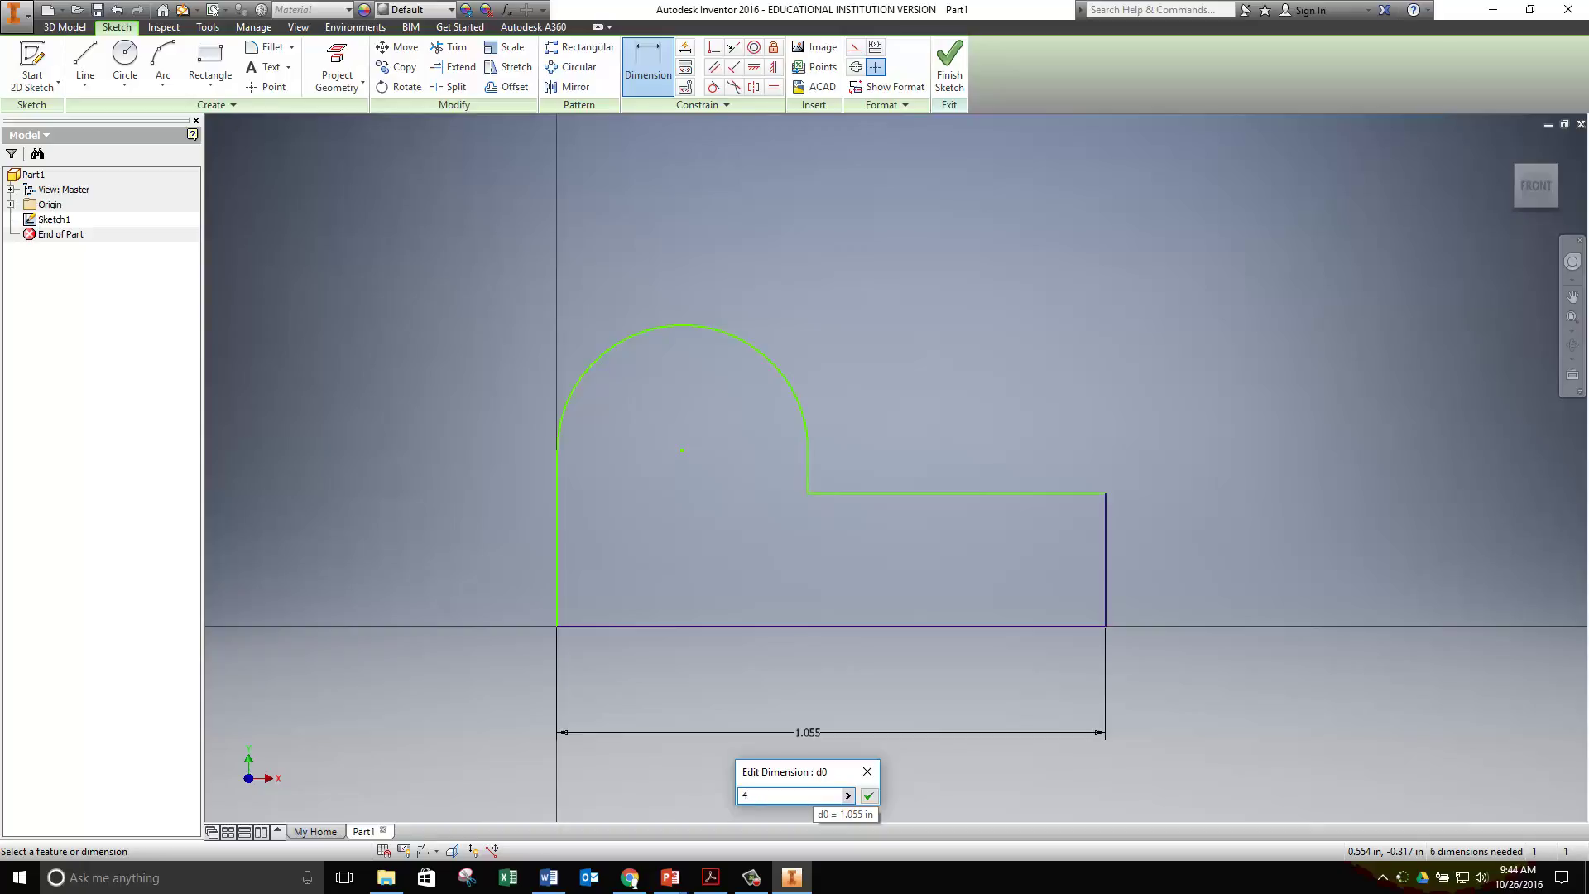
type("4")
key("Return")
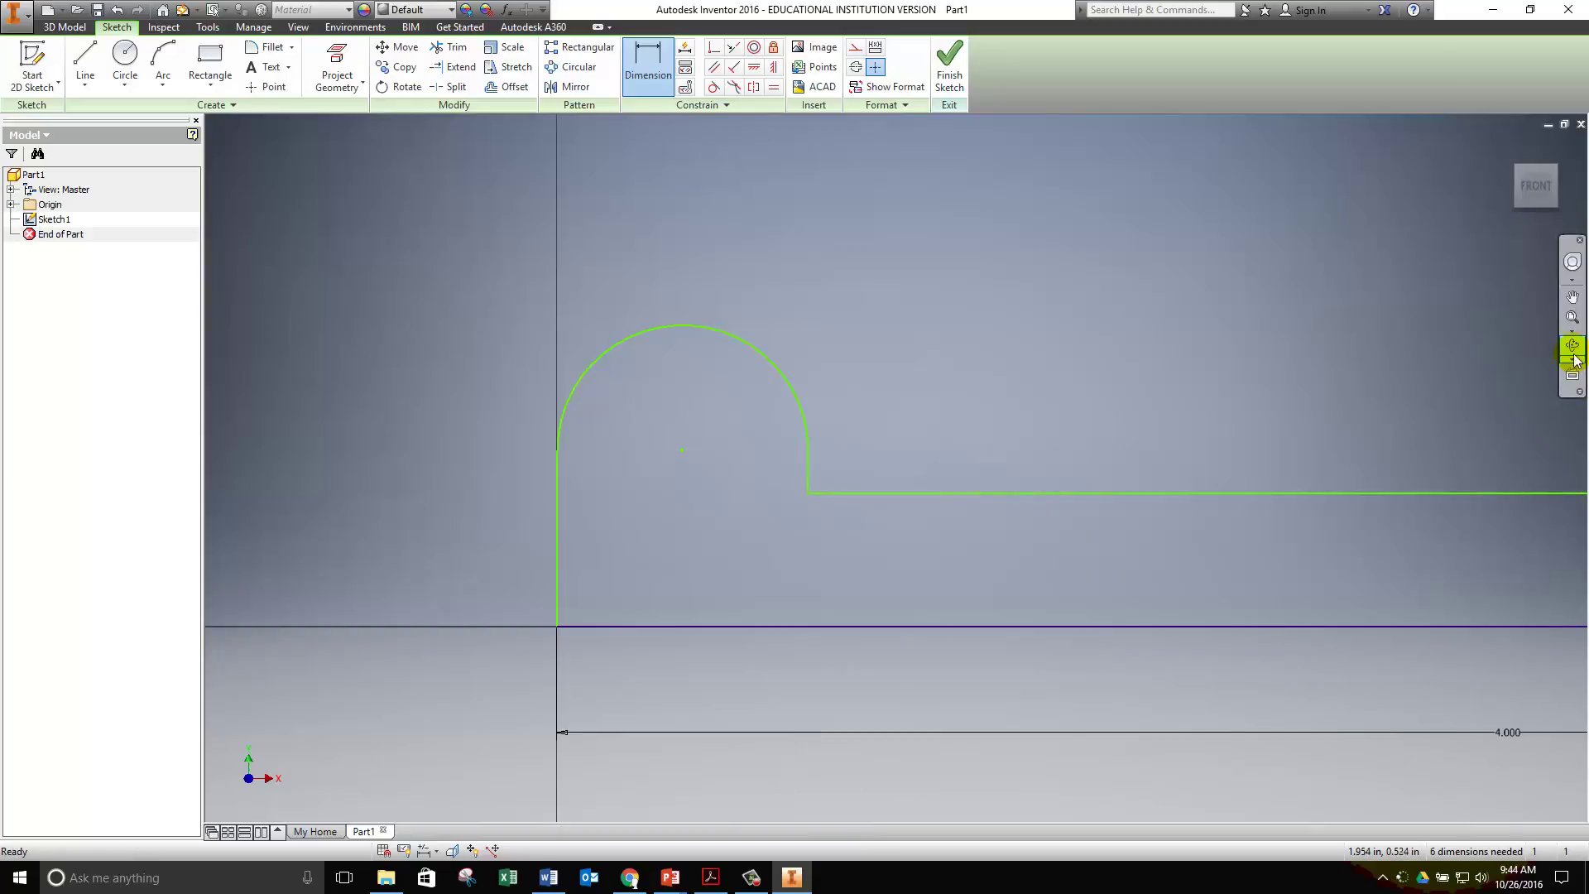
Dimension the arc's radius and set it to 1 in.
left_click(1572, 300)
left_click_drag(1330, 450, 1044, 428)
scroll(1045, 428, "up", 3)
scroll(1047, 429, "down", 6)
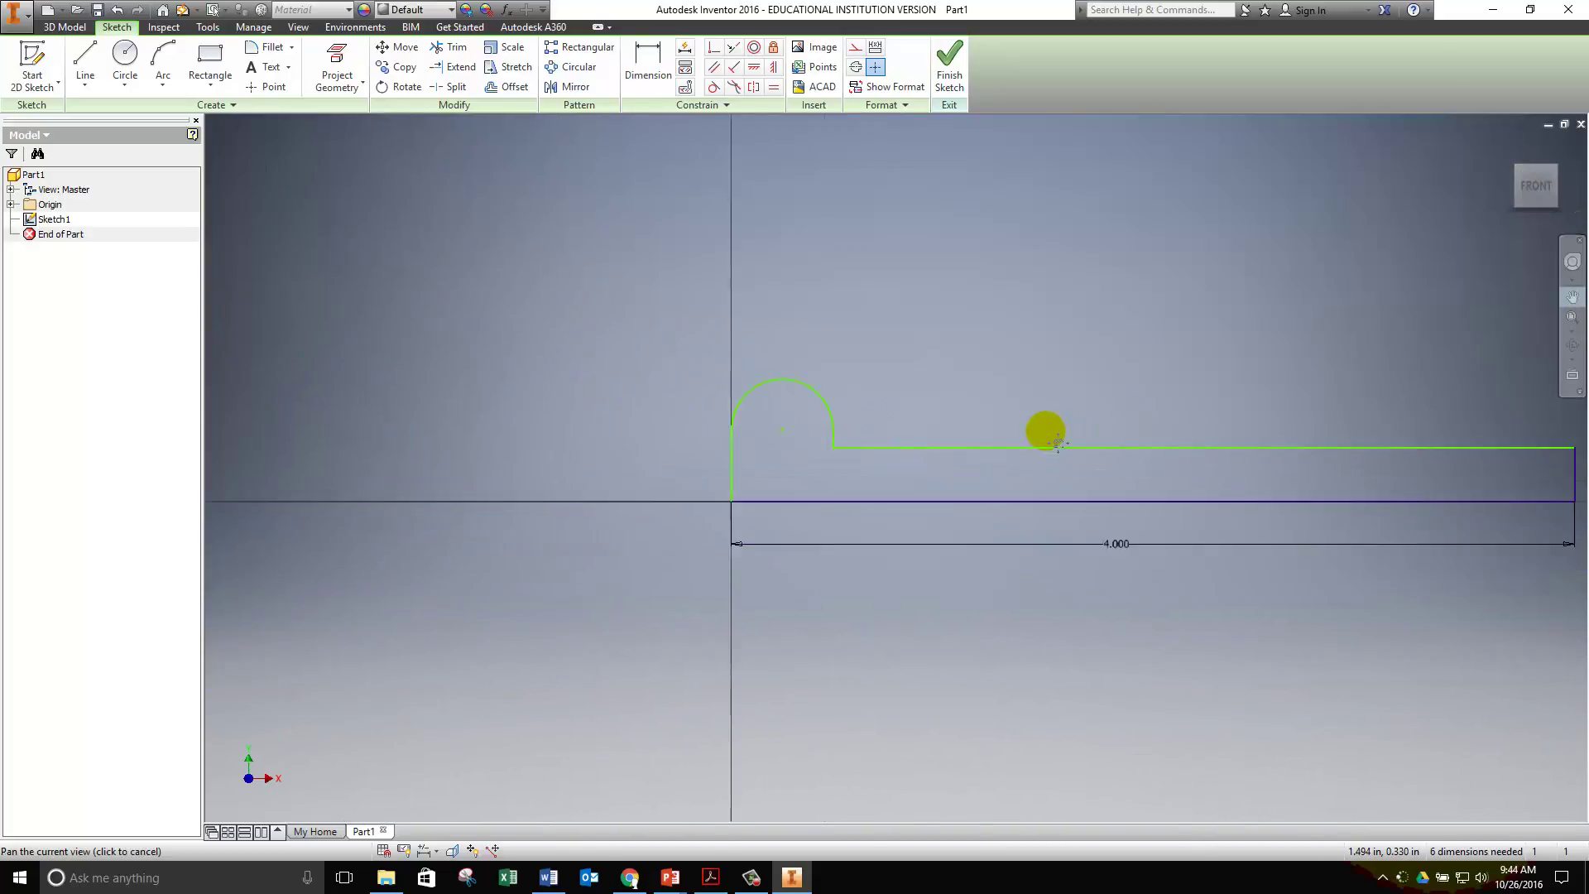
left_click_drag(1329, 379, 984, 499)
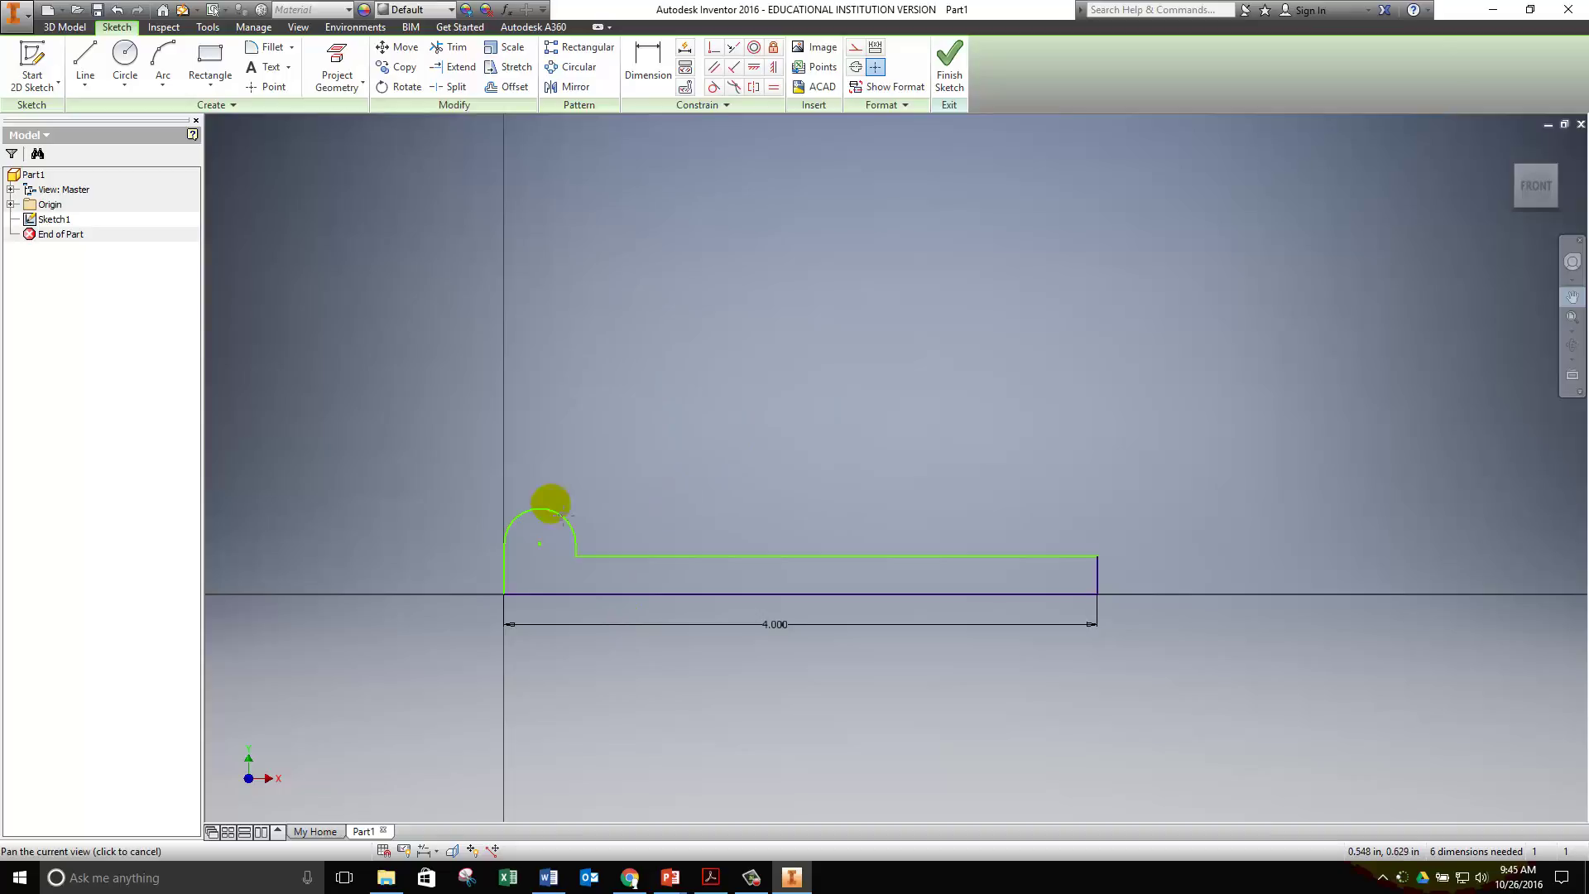
left_click(630, 75)
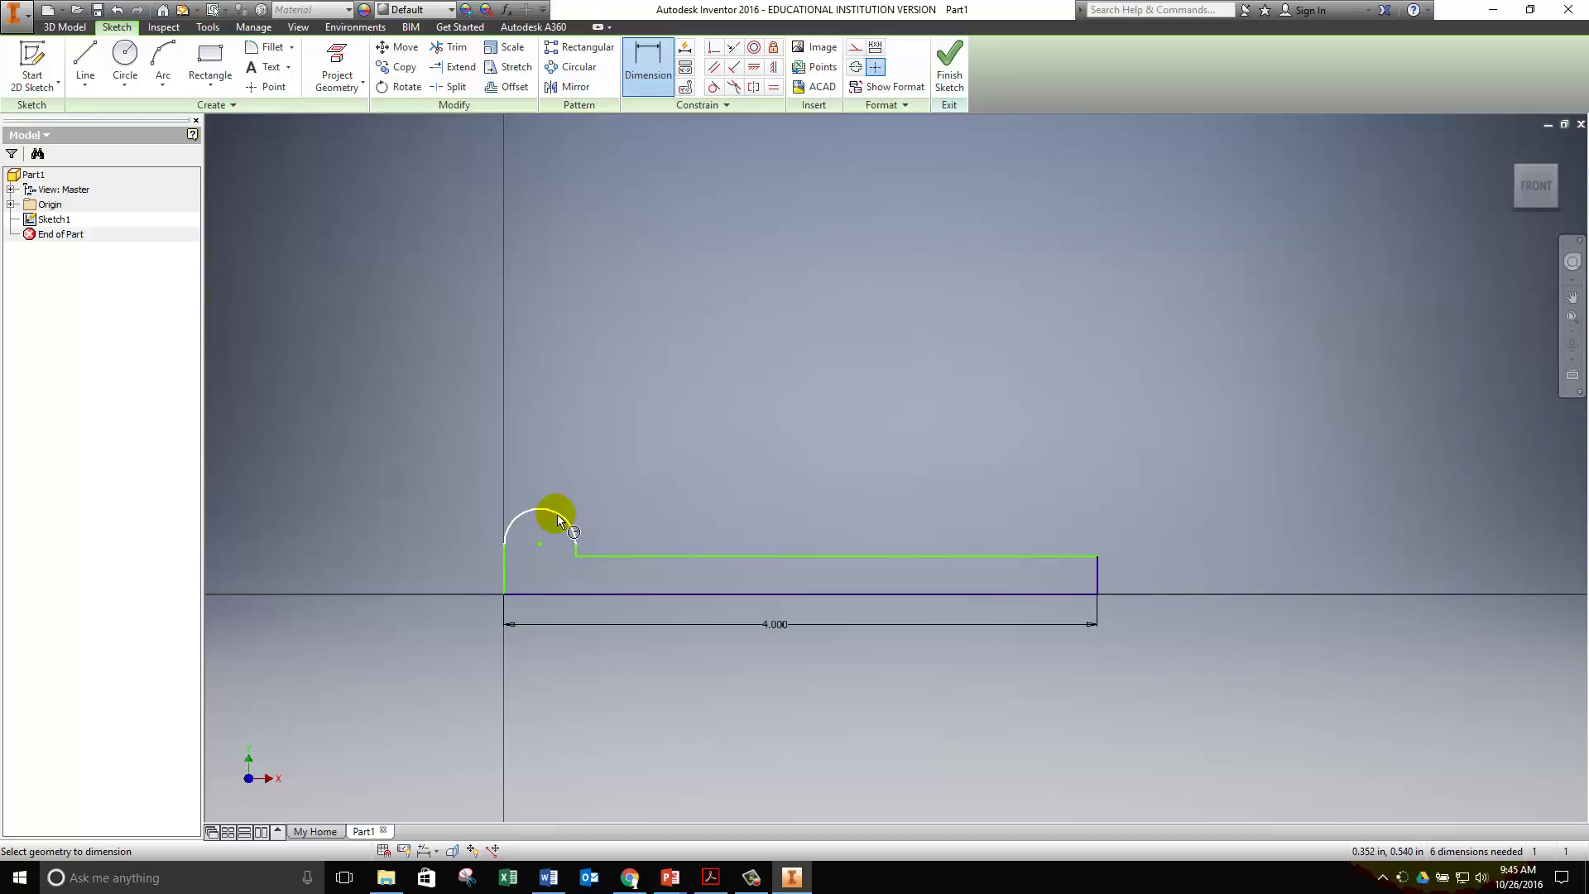
left_click(563, 520)
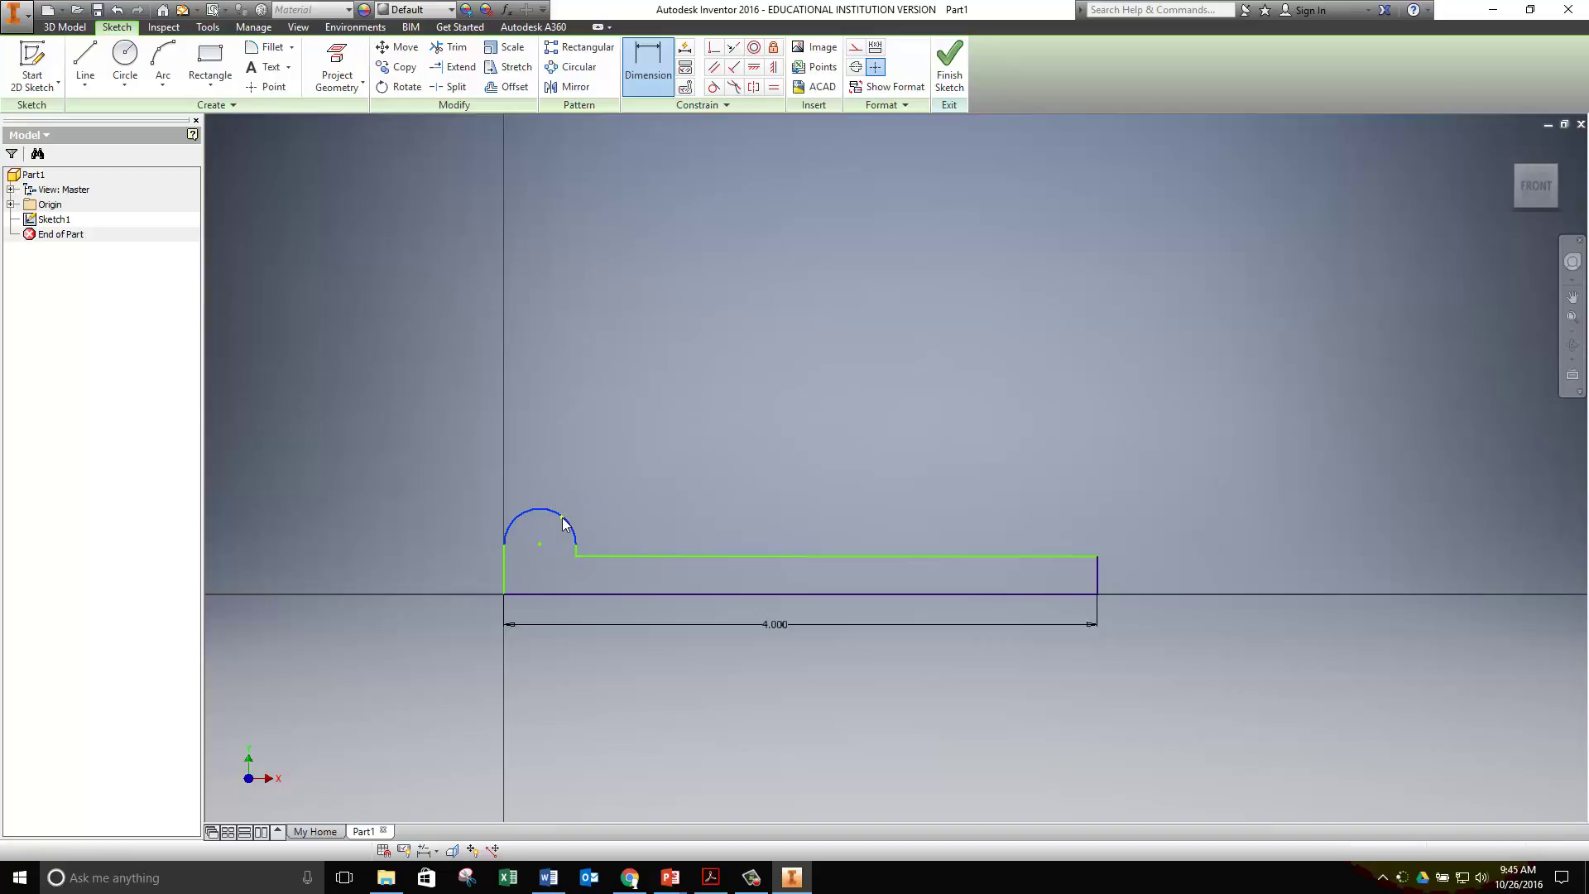
left_click(632, 450)
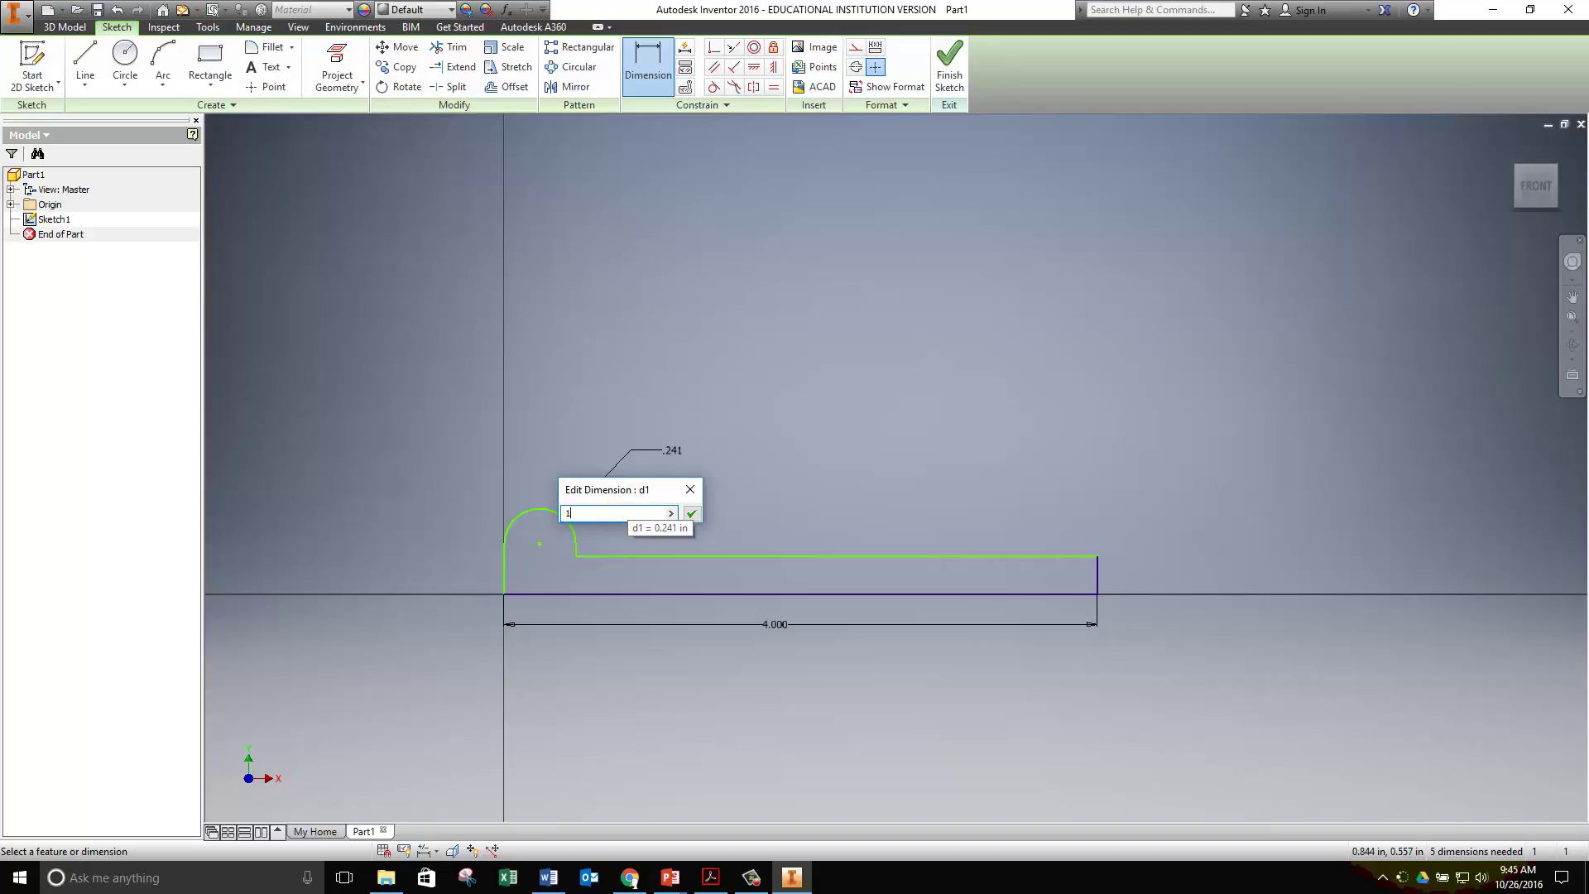
key("Return")
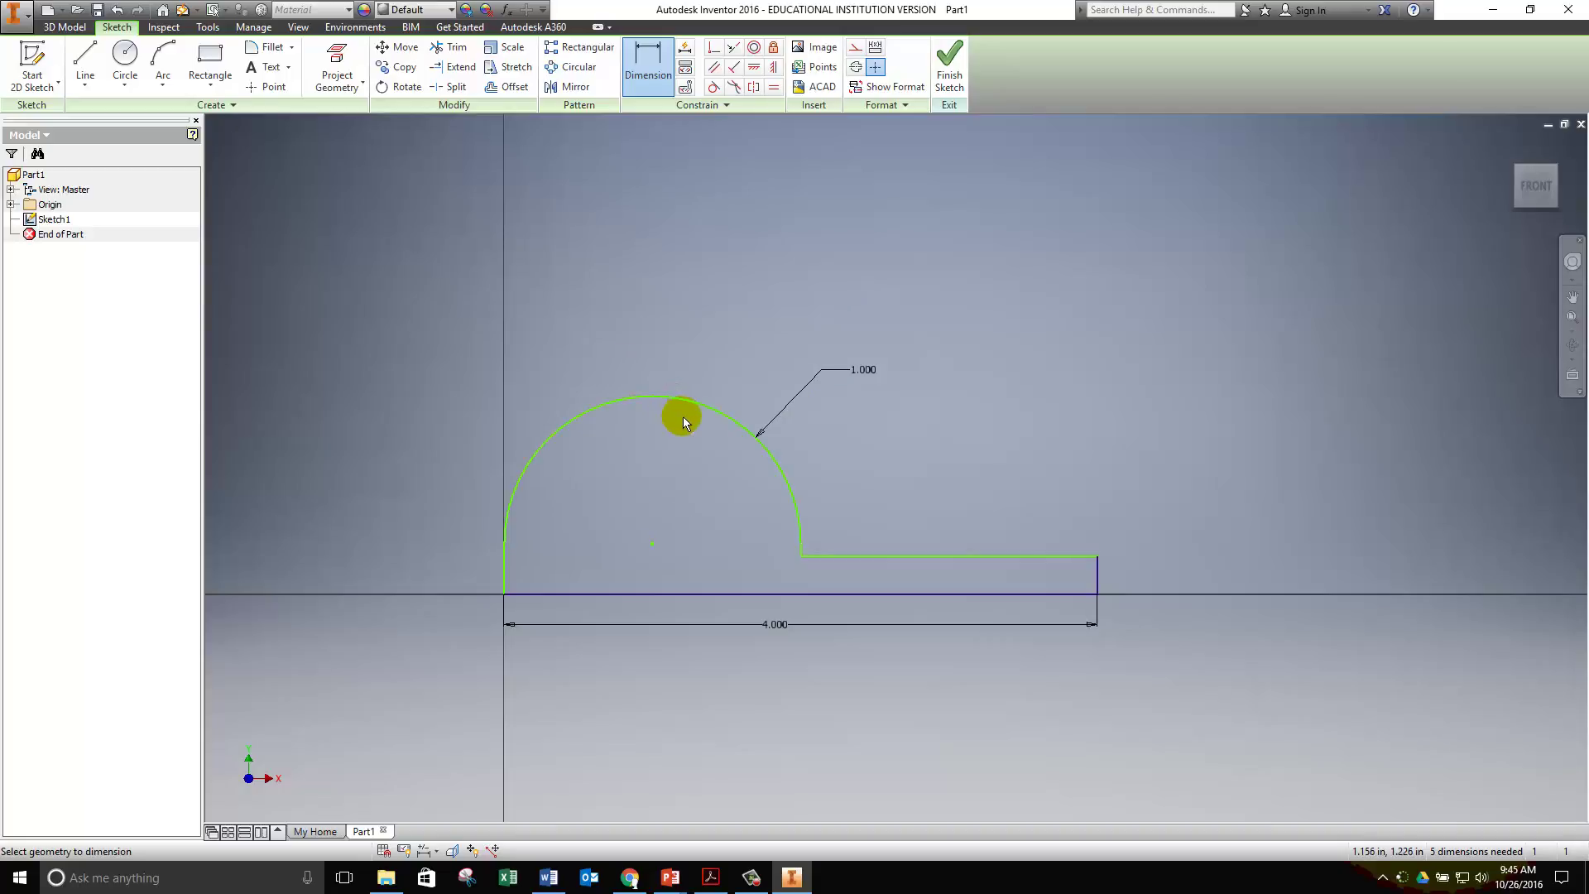
Check the drawing's heights and dimension the vertical distance from the profile's bottom edge to the arc's centre as 1.5 in.
left_click(646, 73)
left_click(656, 593)
left_click(652, 544)
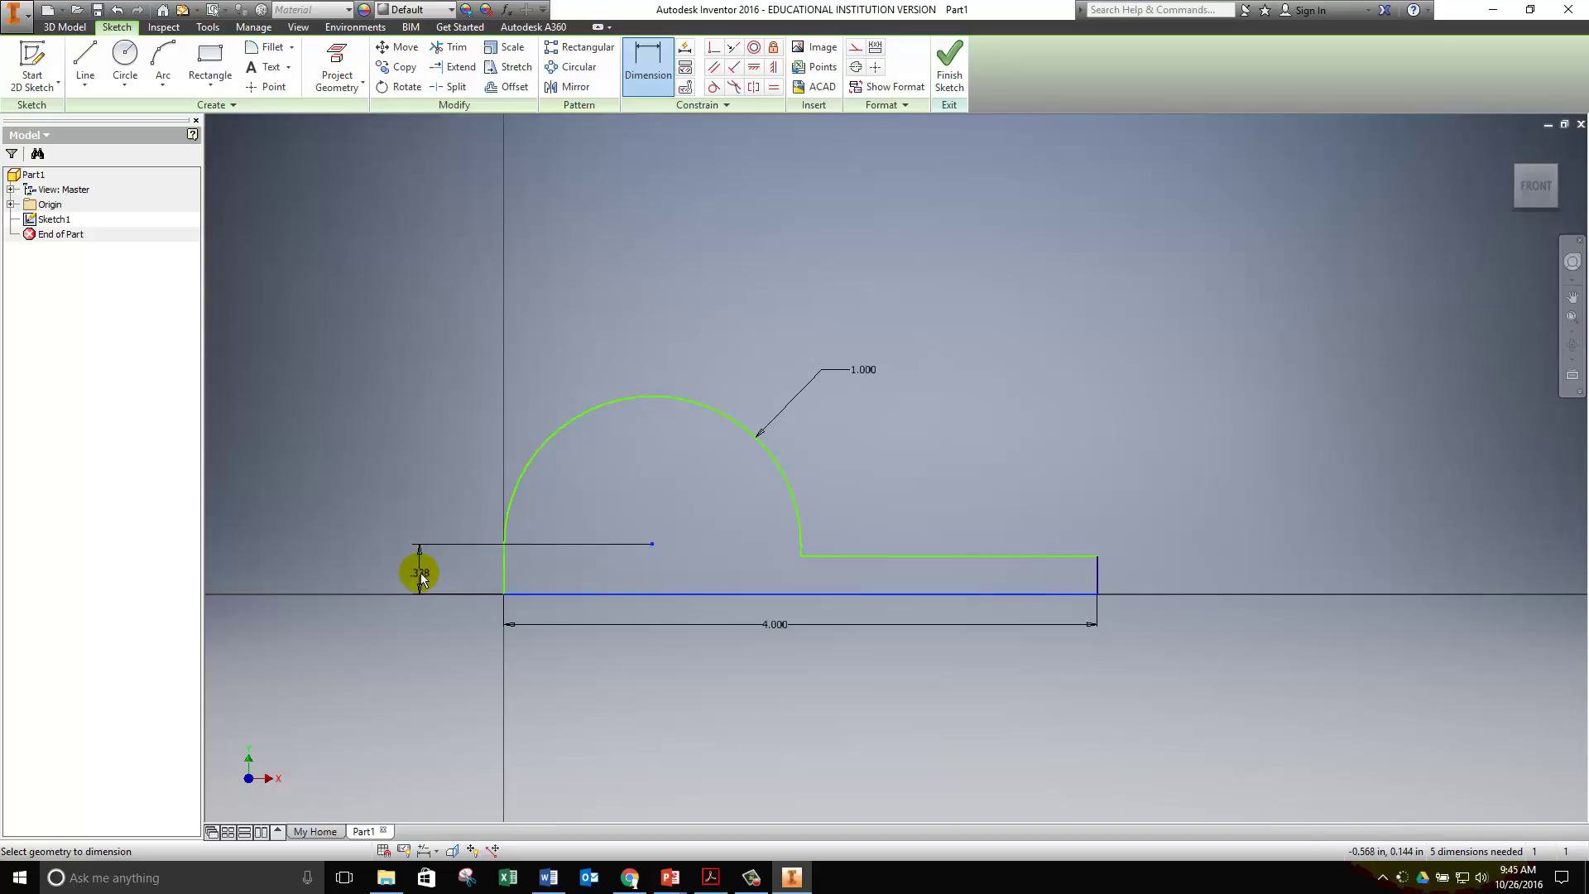
left_click(421, 578)
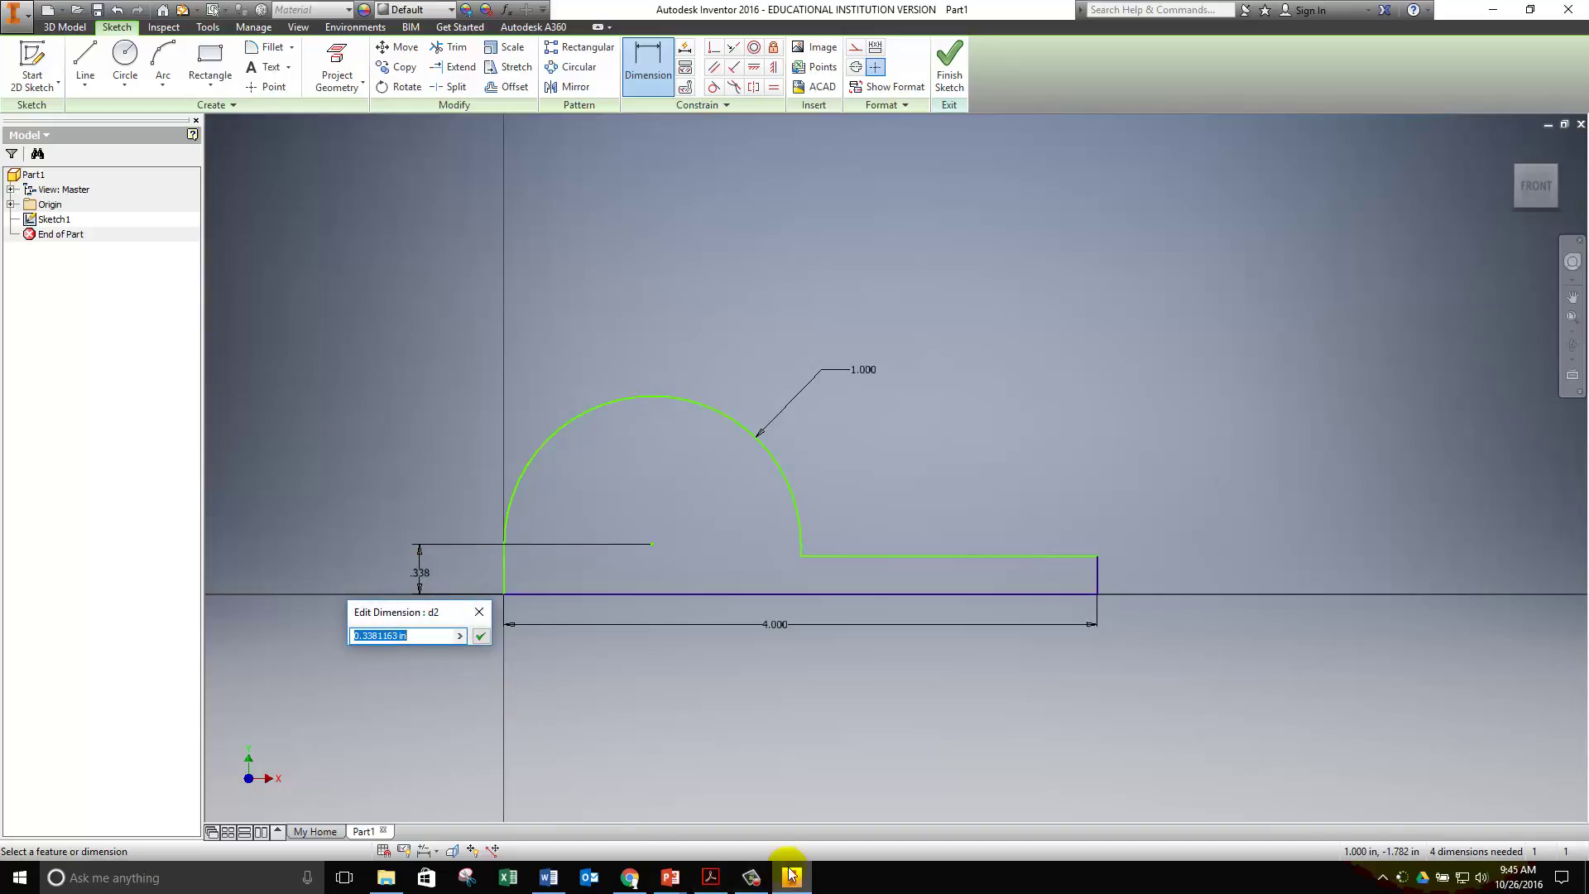
left_click(710, 877)
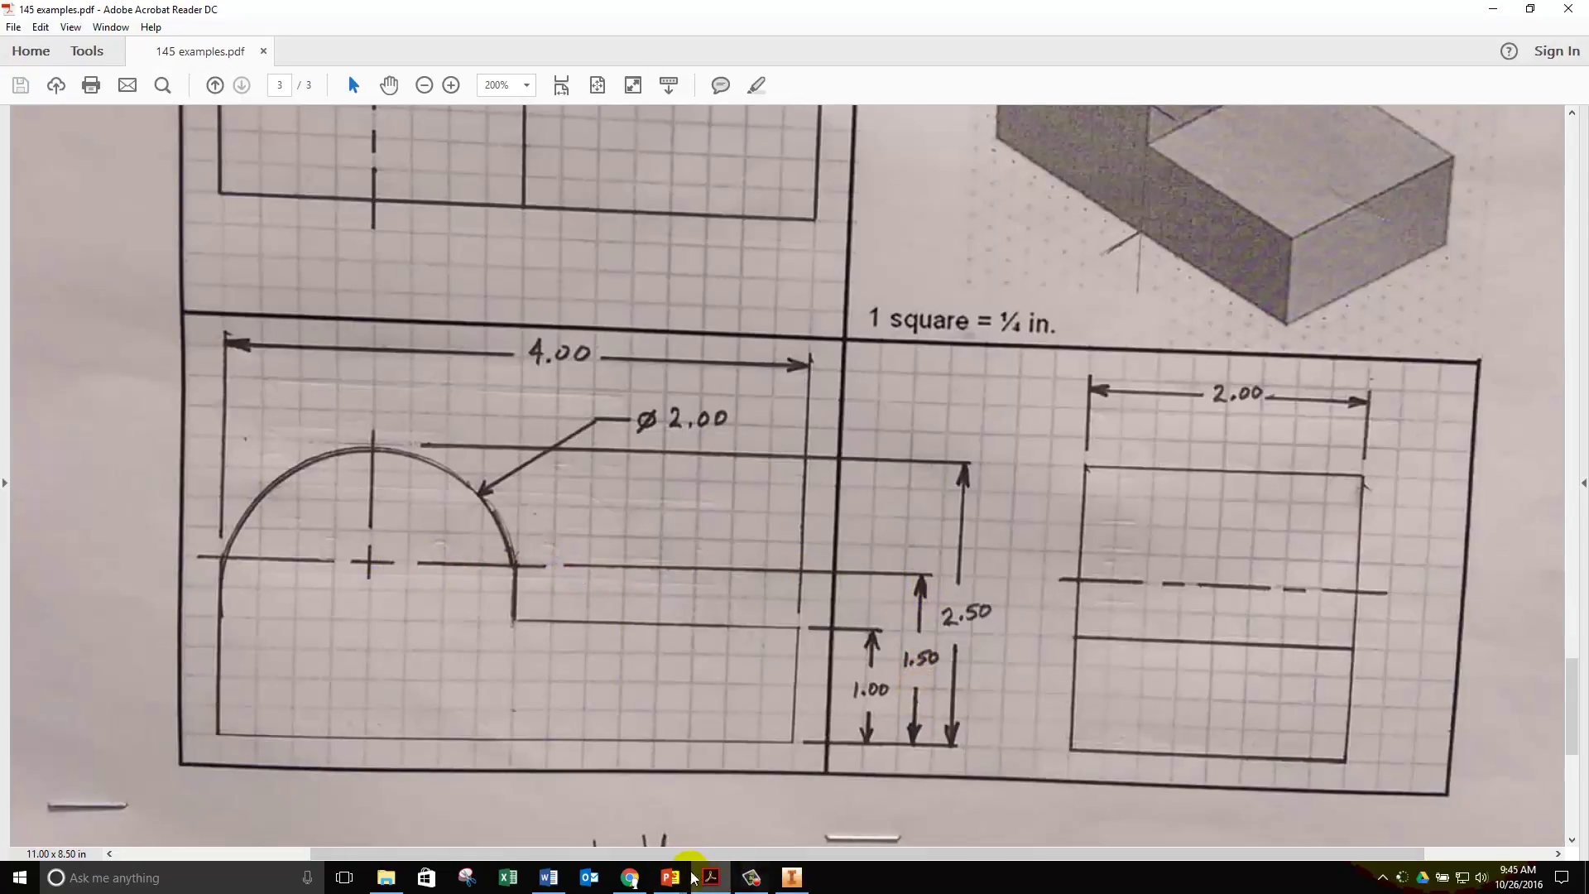
left_click(791, 876)
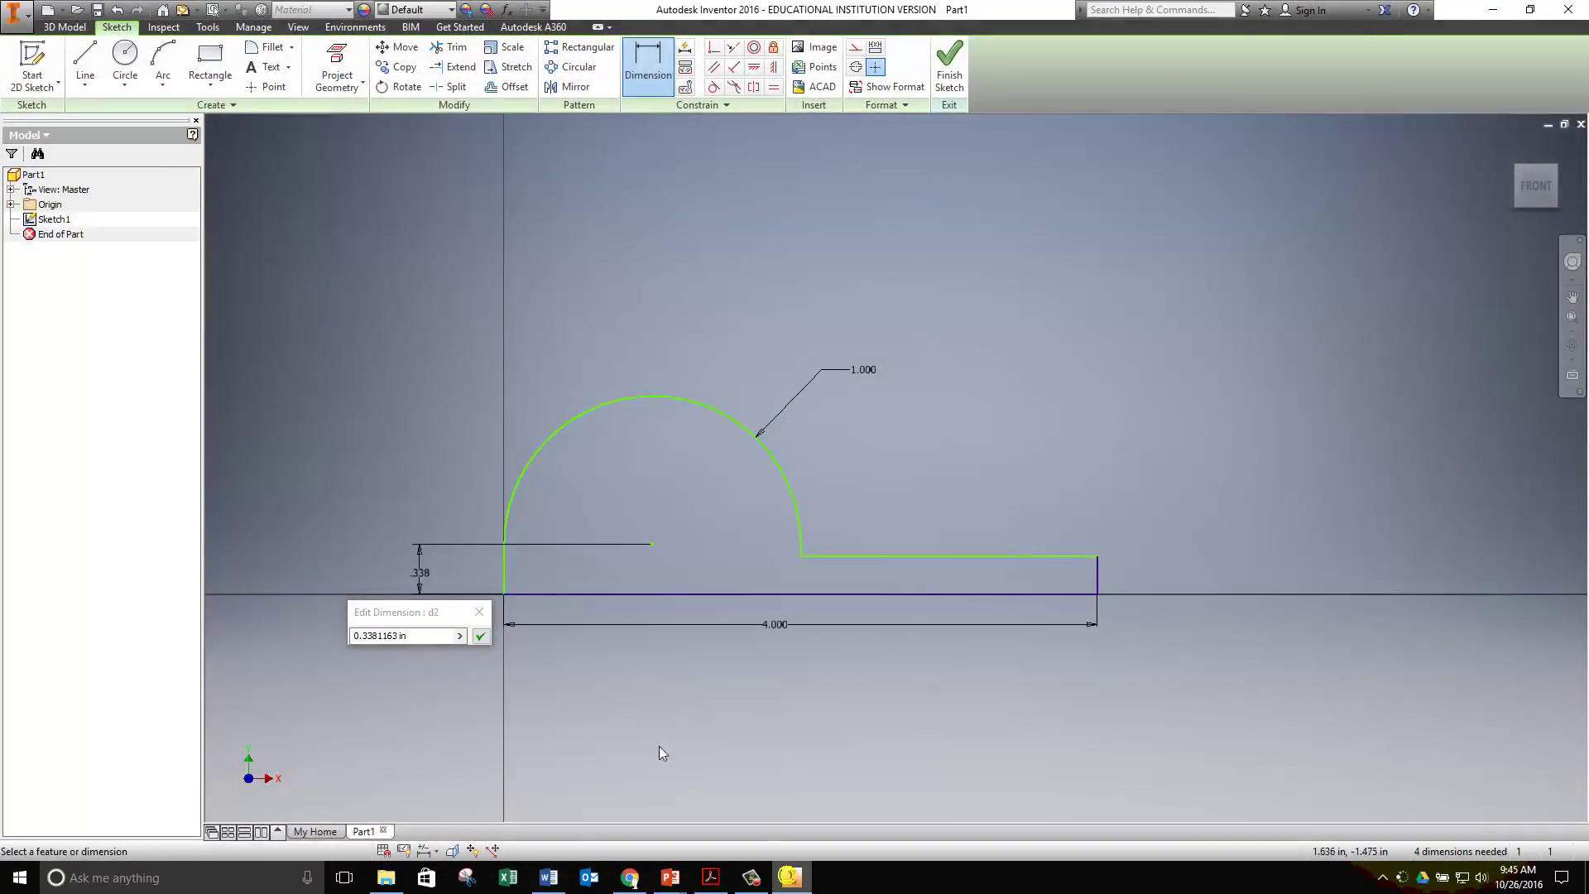
left_click(440, 643)
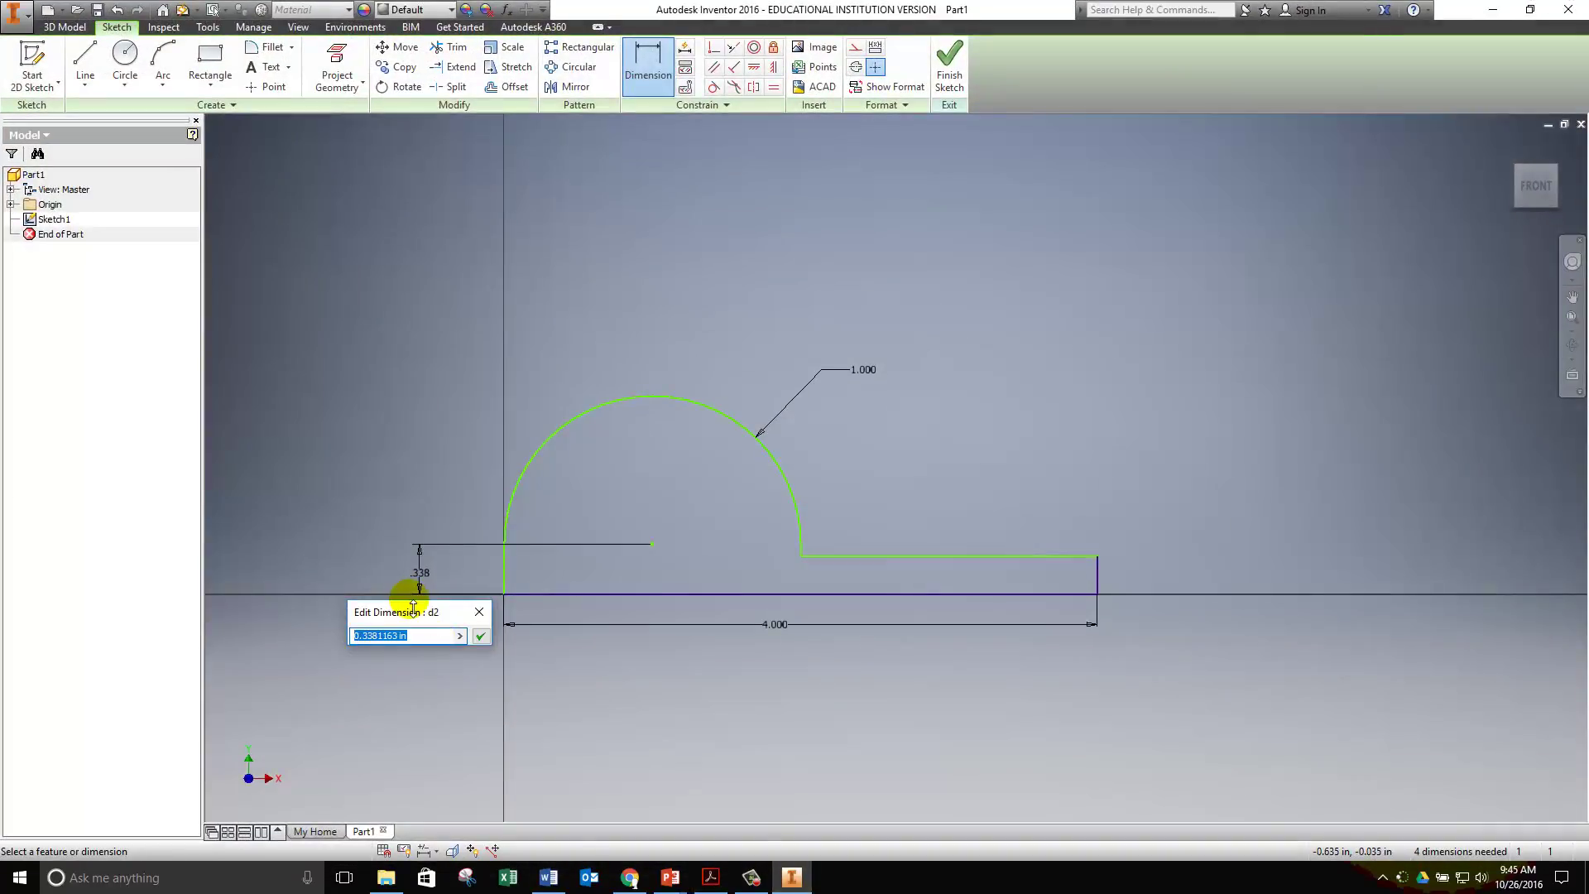
key("Return")
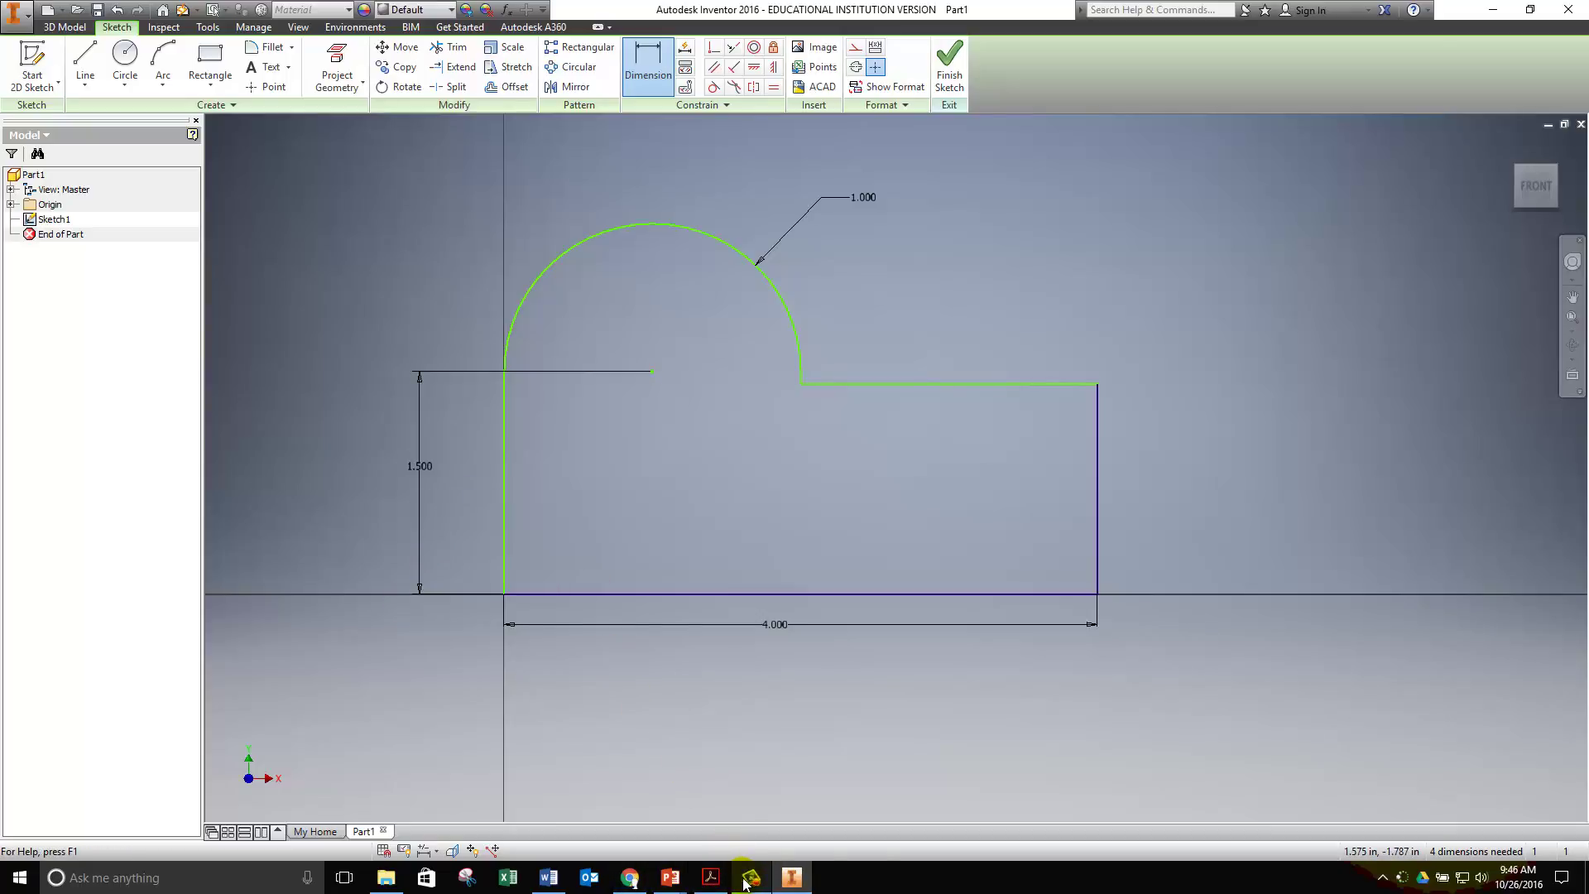
Check the step height on the drawing, dimension the profile's short vertical end edge and set it to 1 in.
left_click(711, 882)
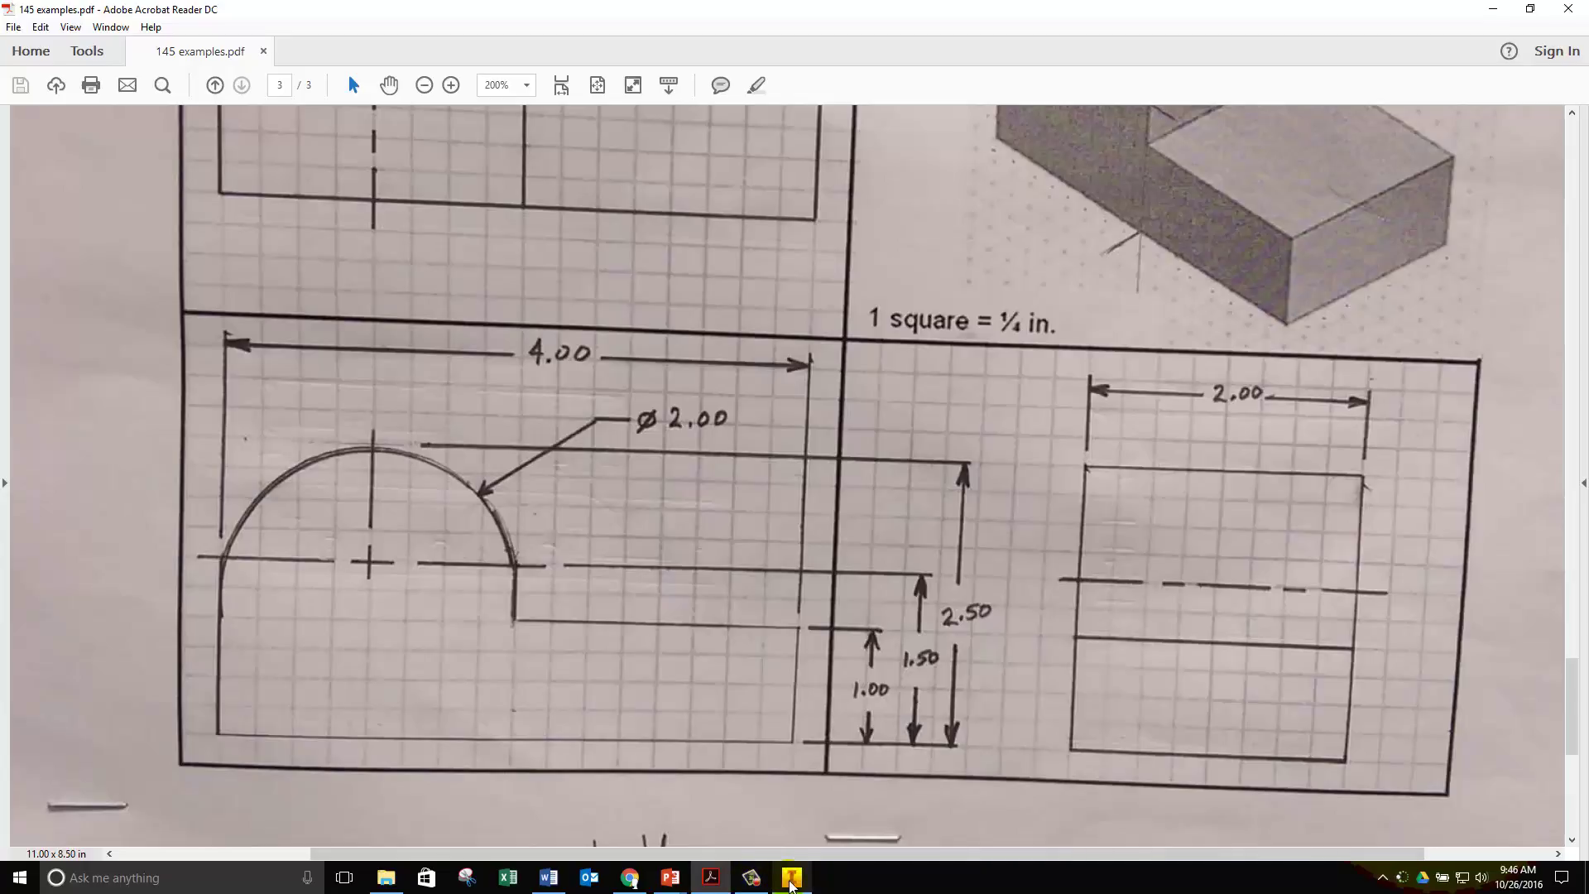
left_click(792, 879)
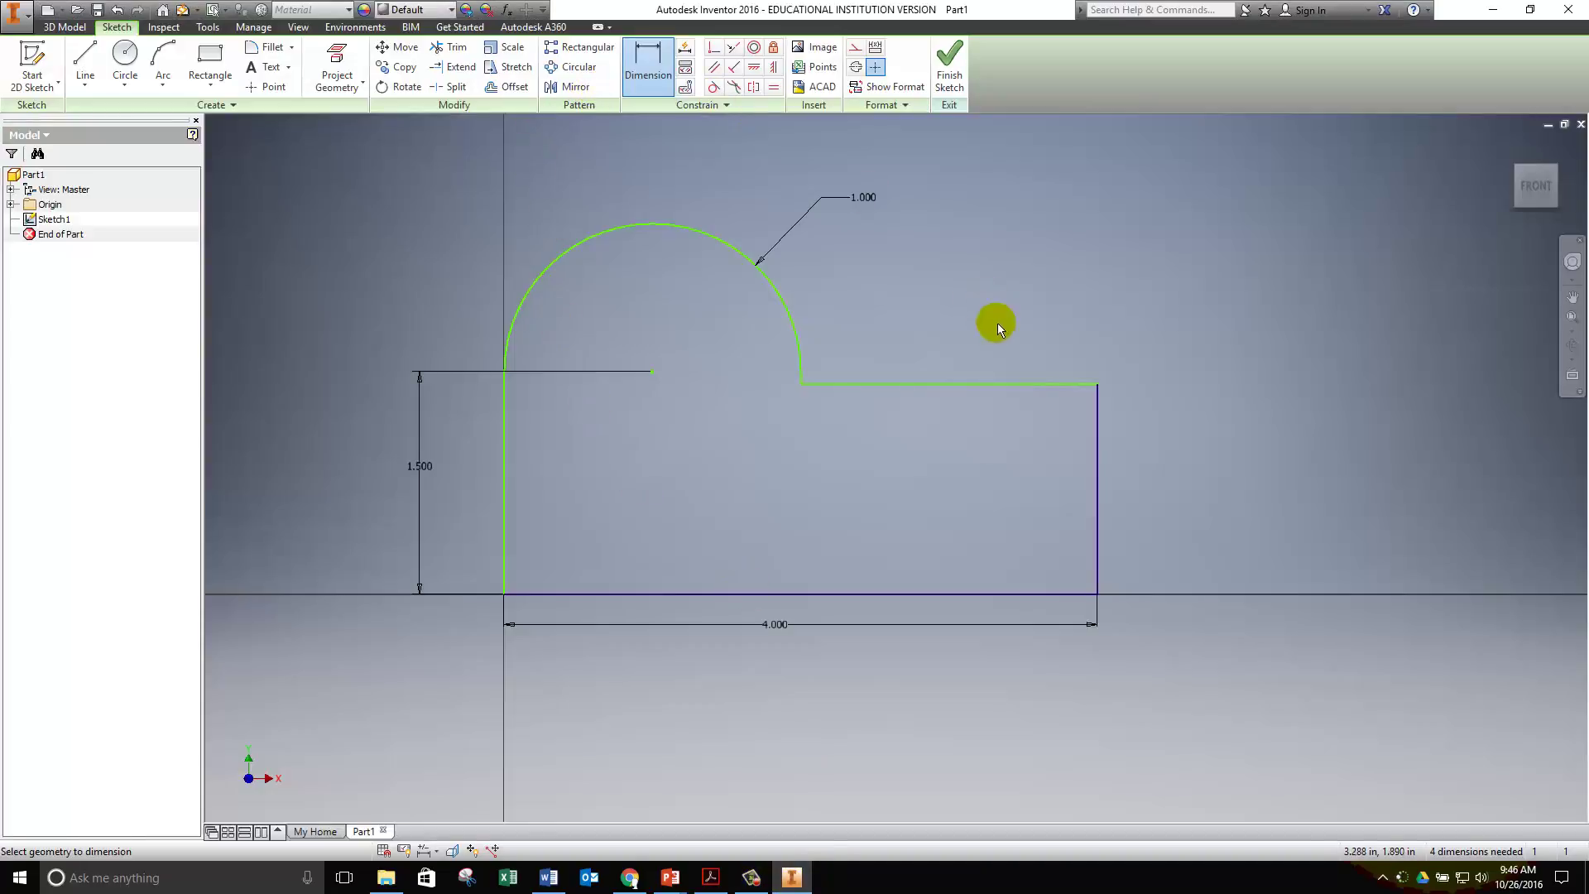
left_click(1101, 507)
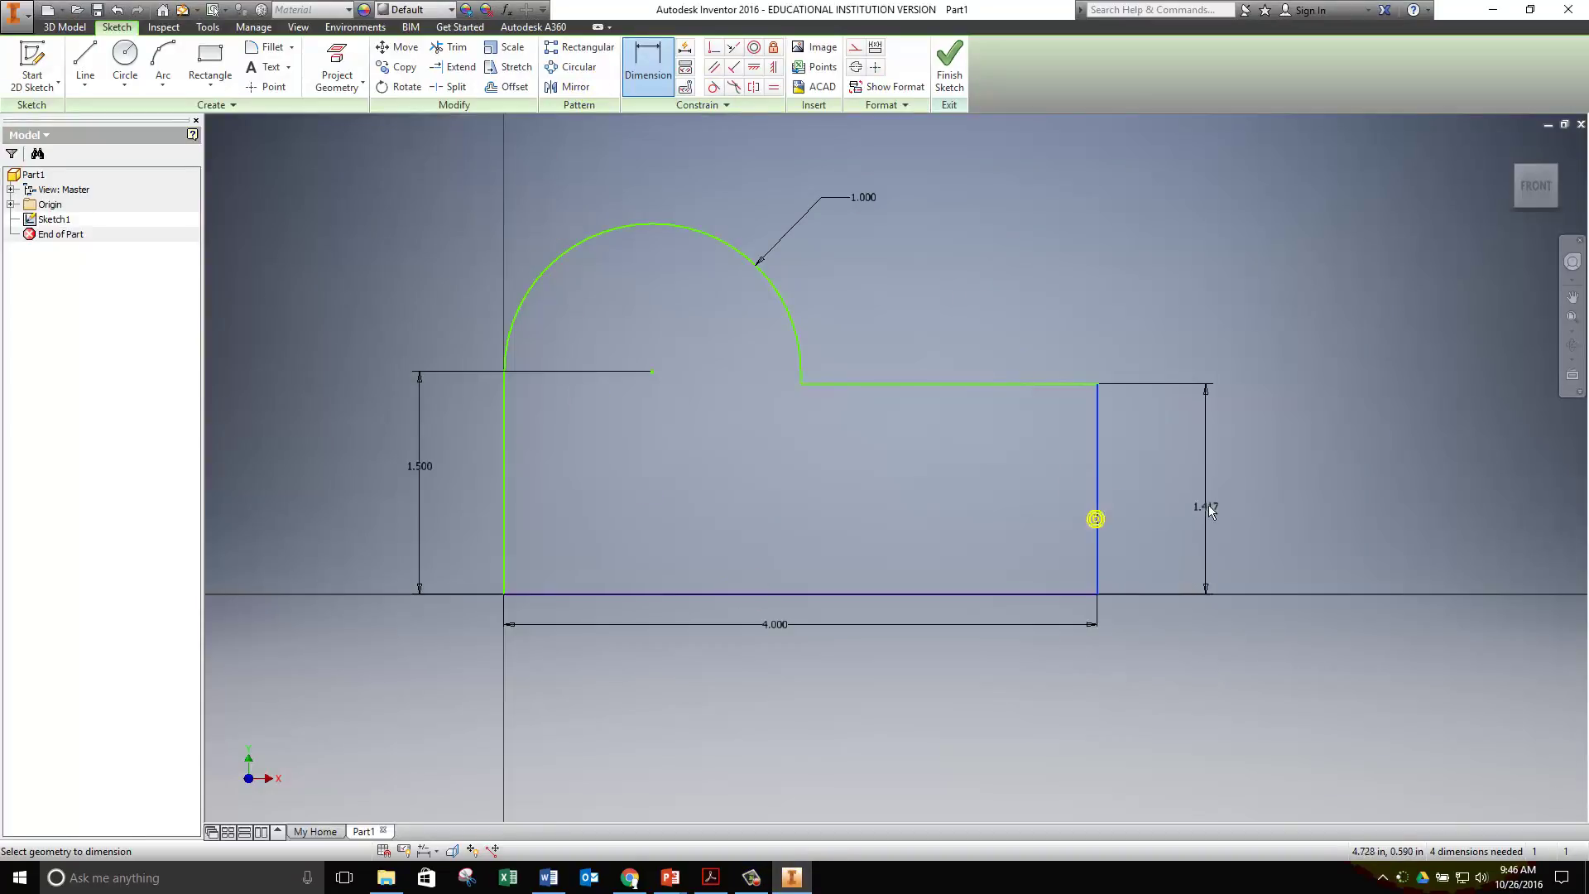
left_click(1210, 500)
type("1")
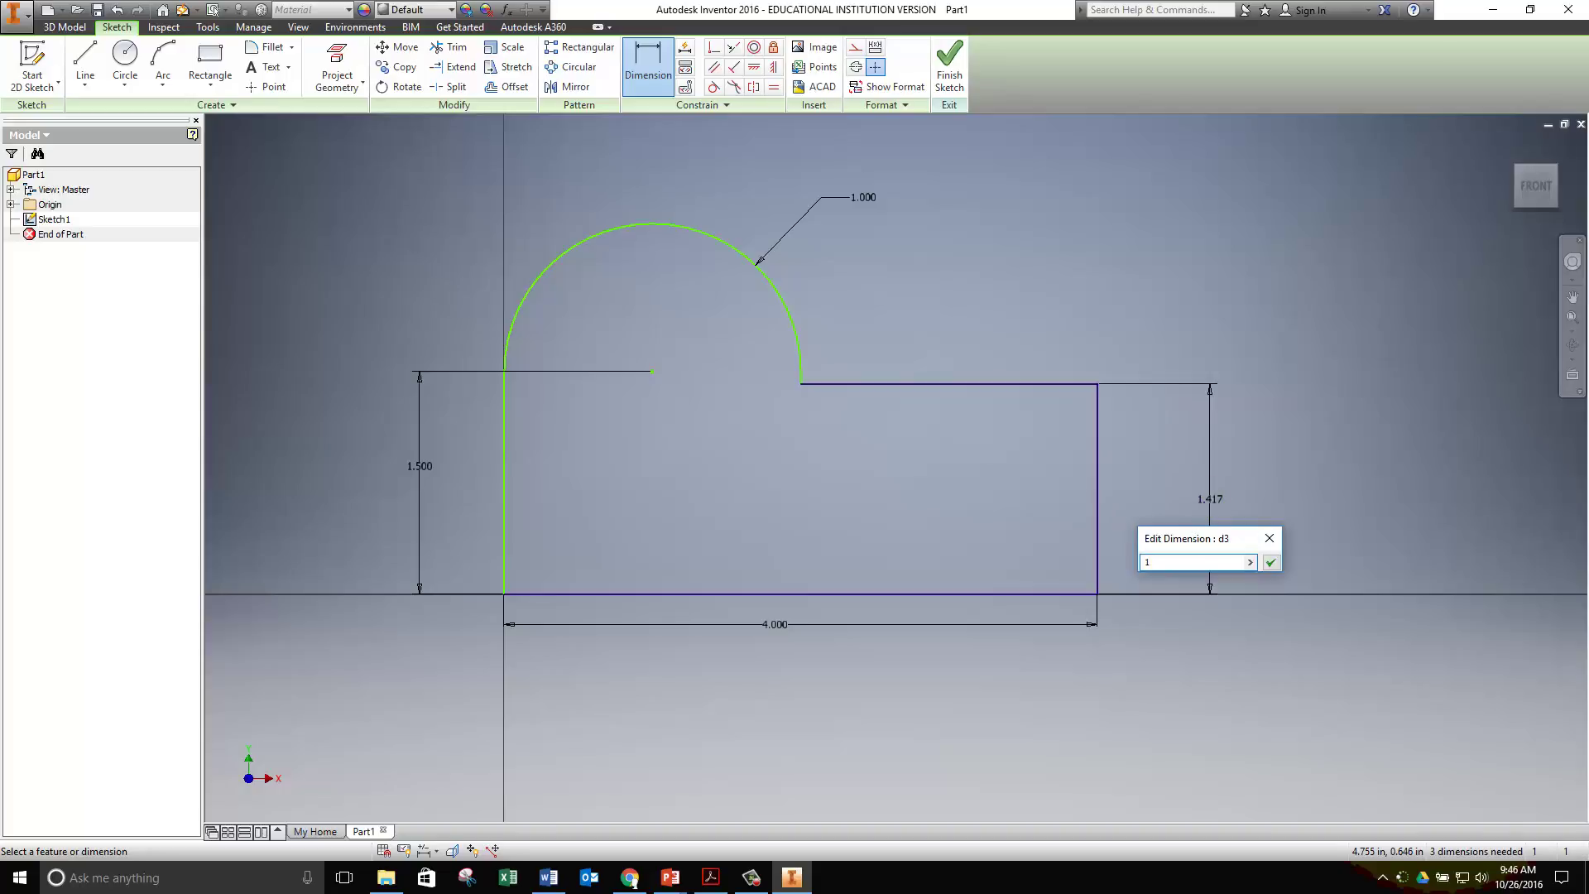
key("Return")
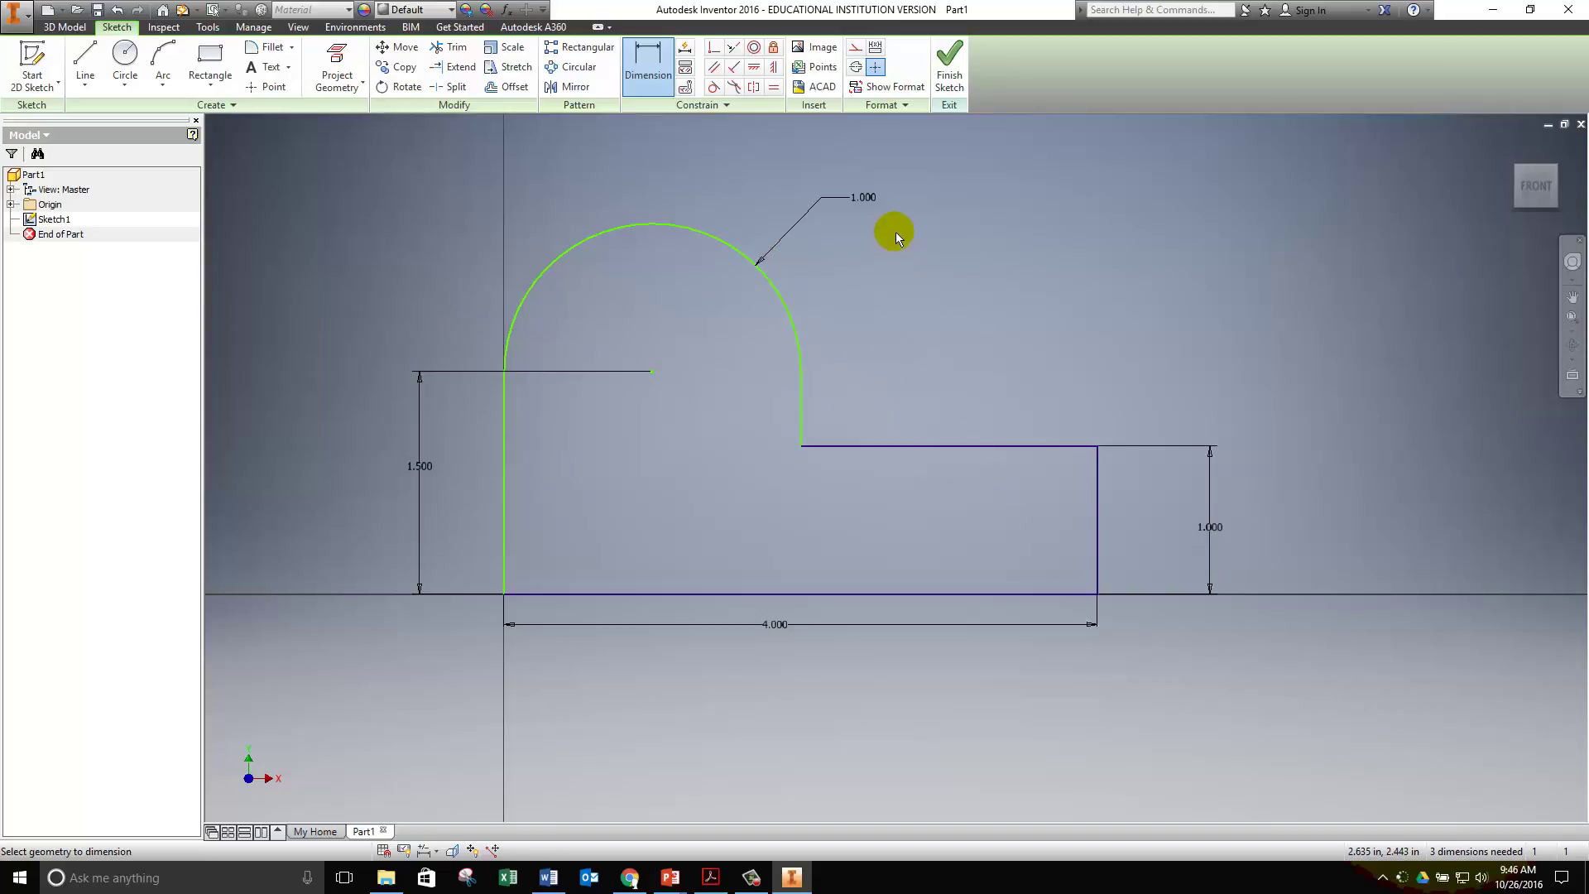
Finish the front-view sketch.
left_click(949, 62)
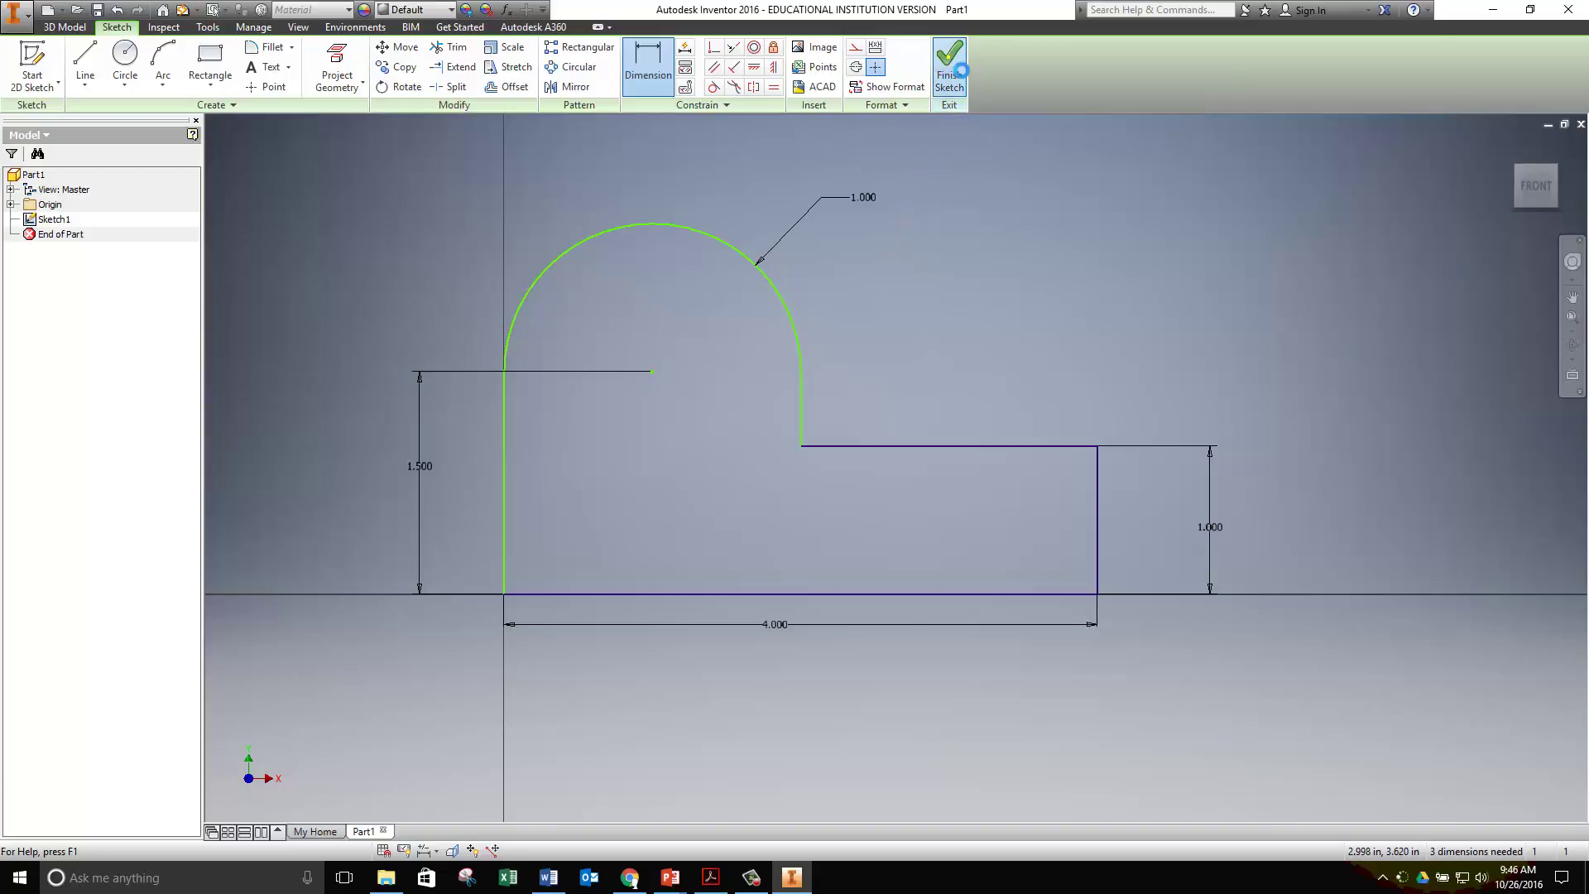
left_click(1071, 468)
scroll(1071, 469, "up", 2)
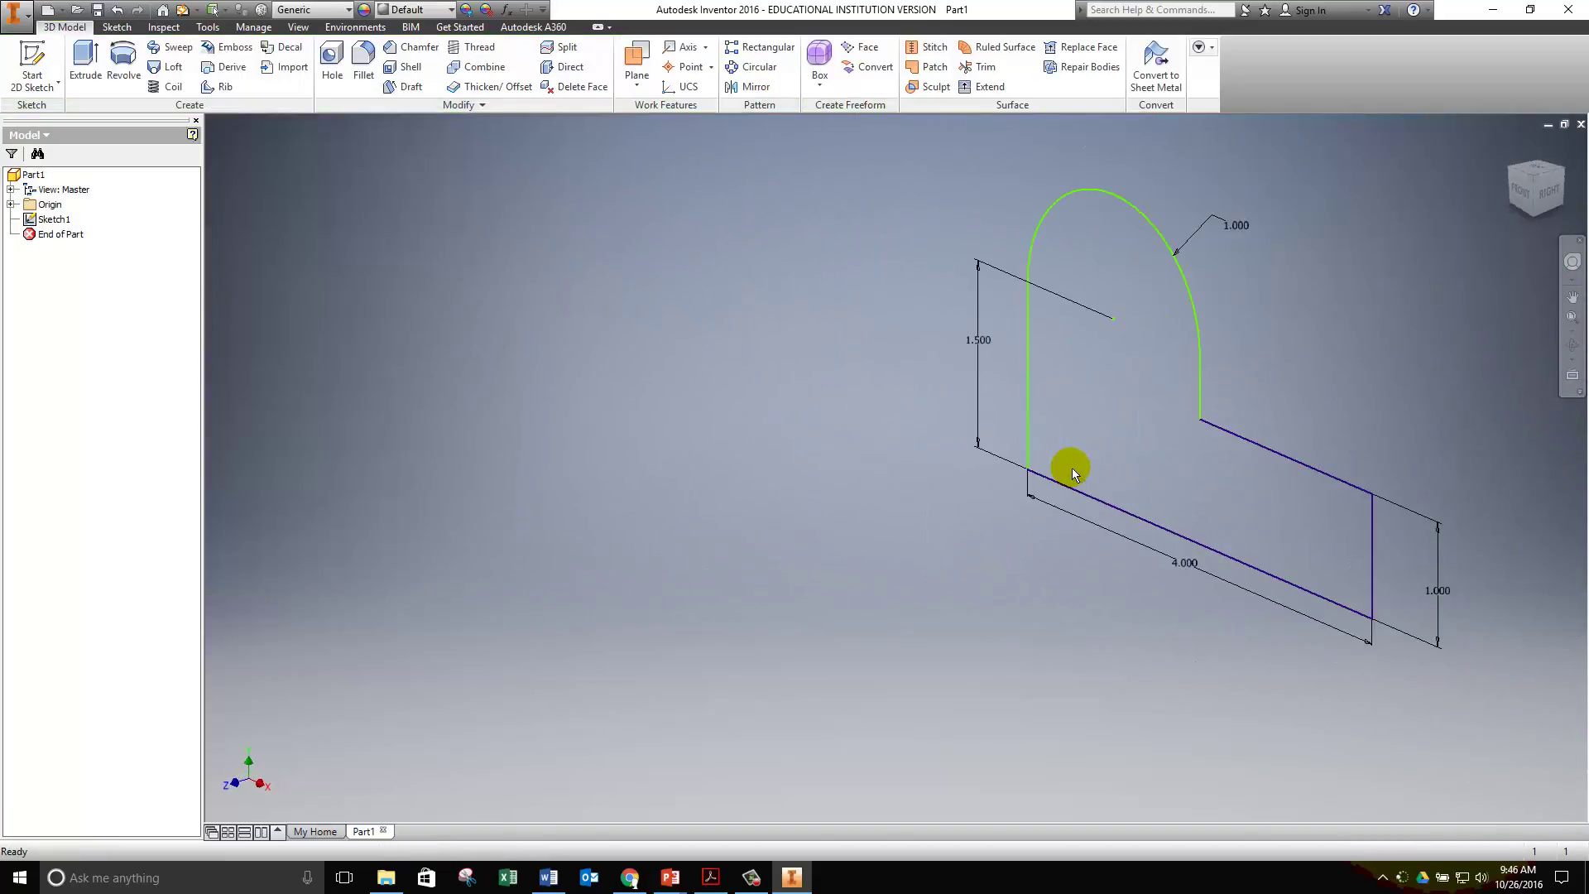
Check the block's depth in the PDF drawing and extrude the profile 2 in as a solid.
left_click(711, 877)
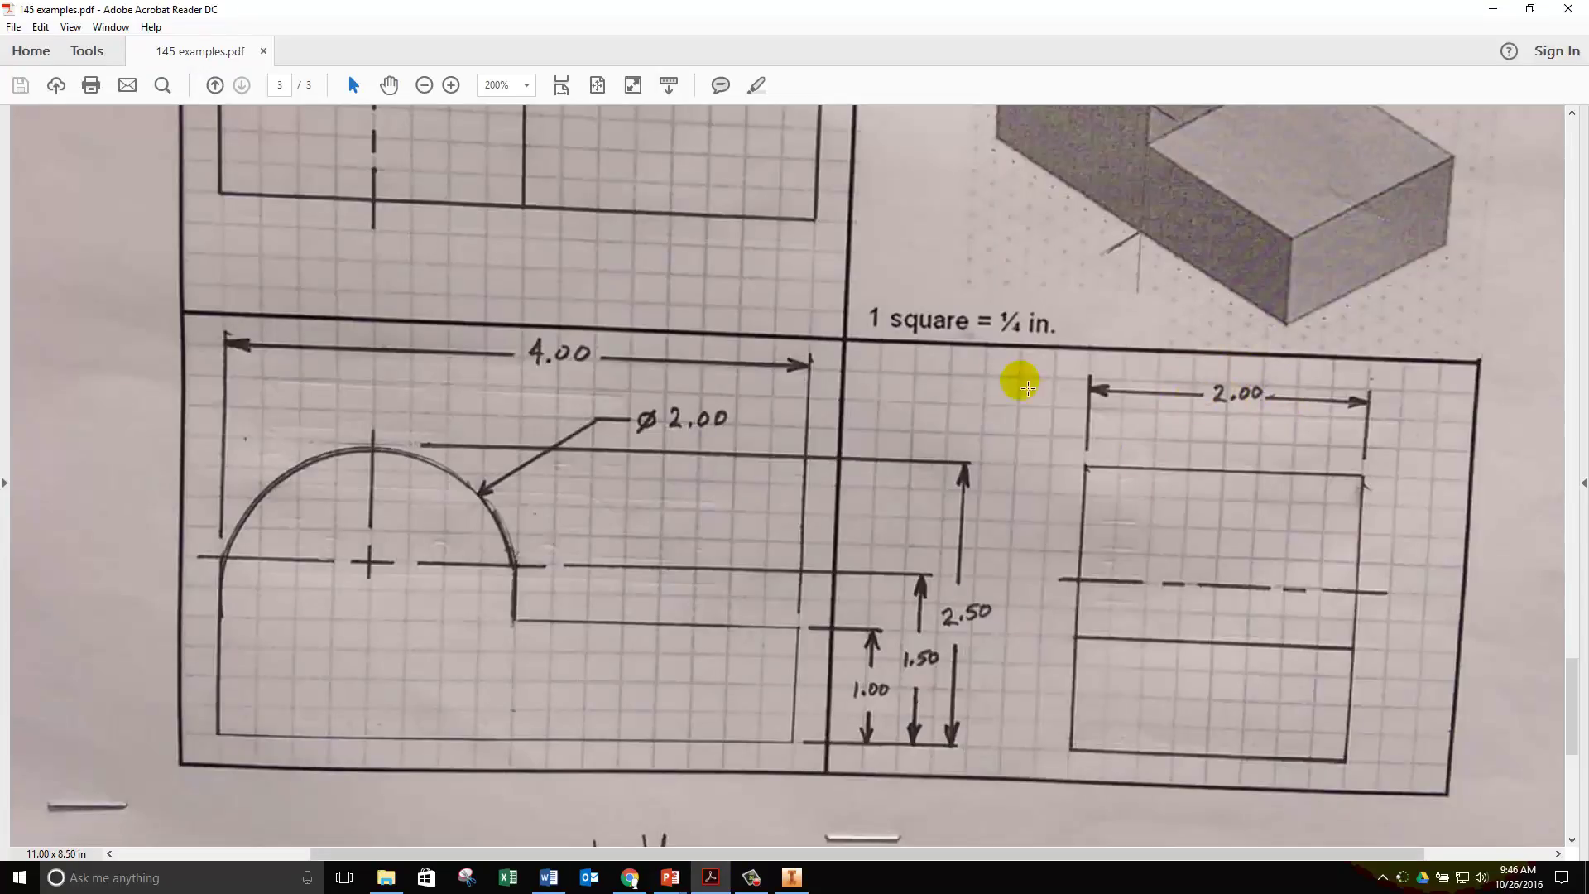
left_click(423, 85)
scroll(736, 345, "up", 4)
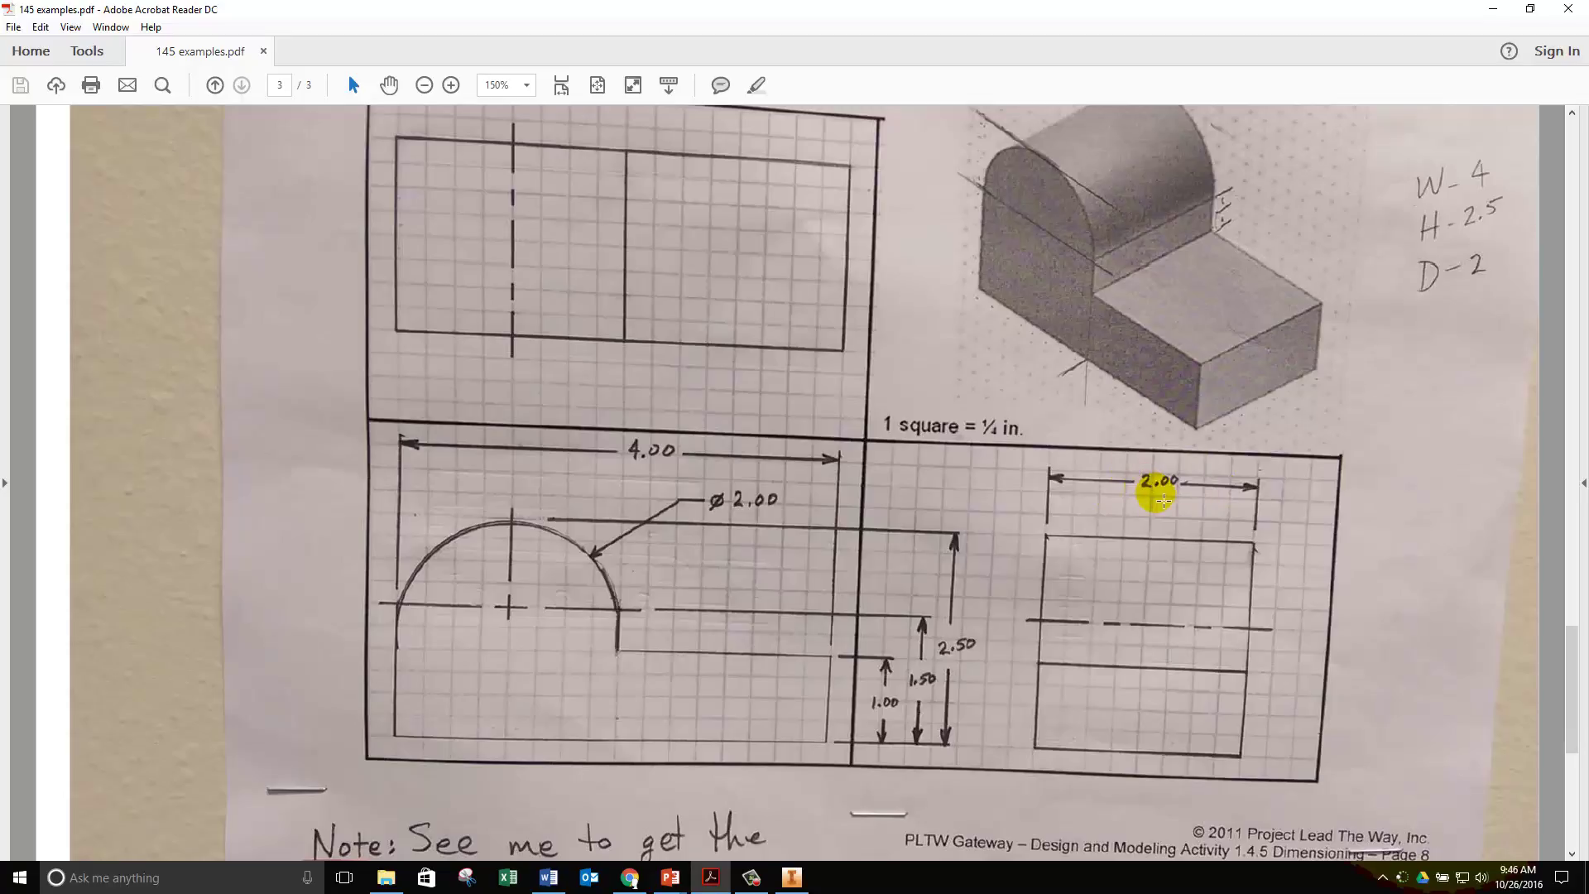
left_click(795, 879)
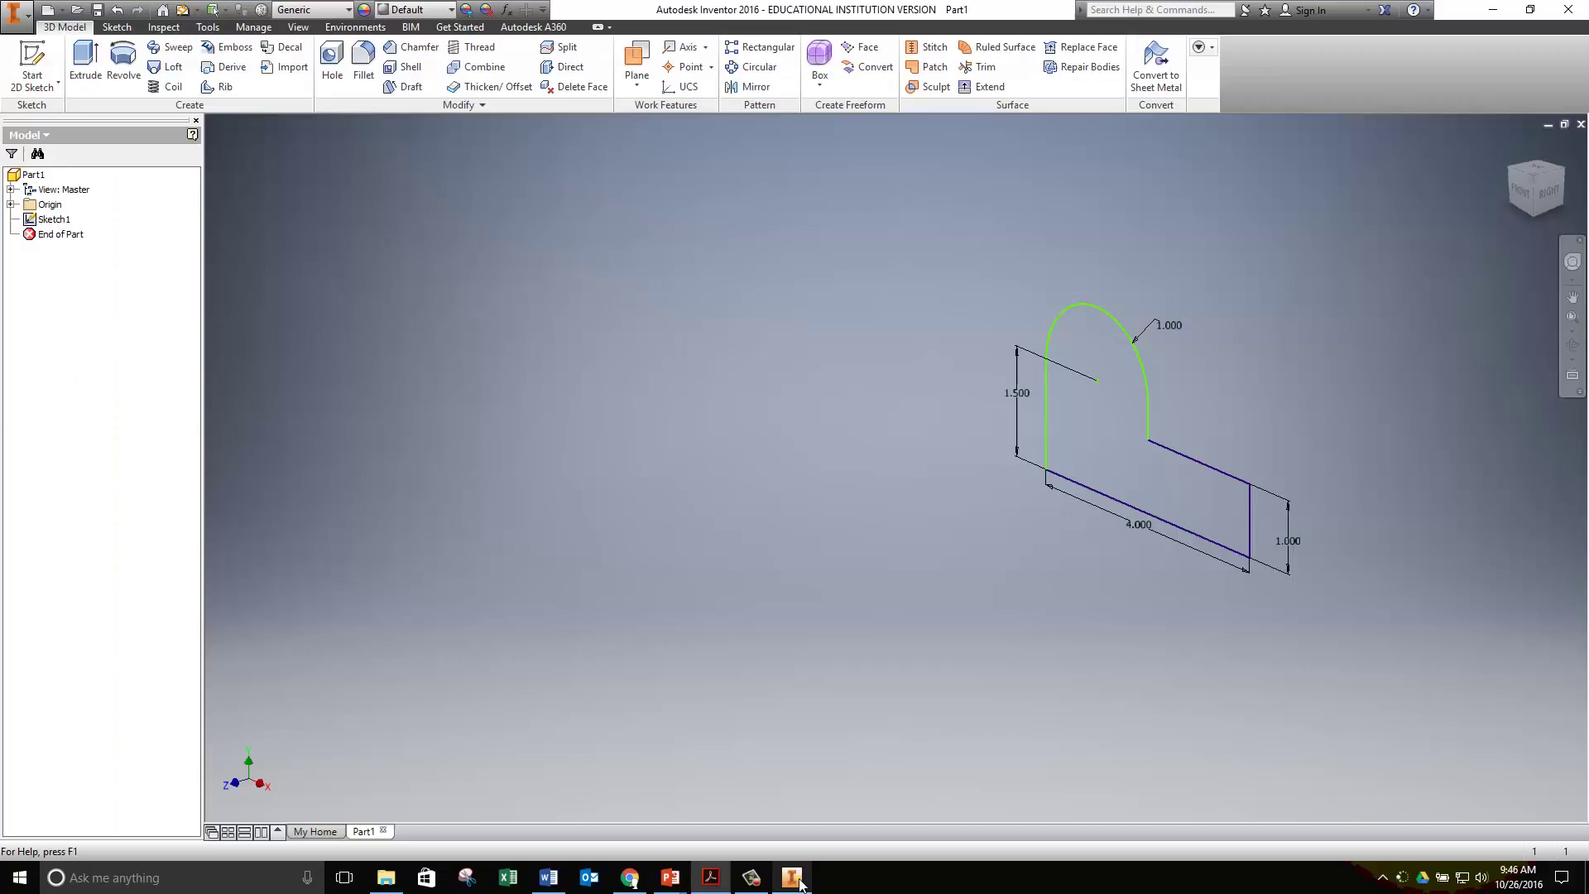
left_click(85, 57)
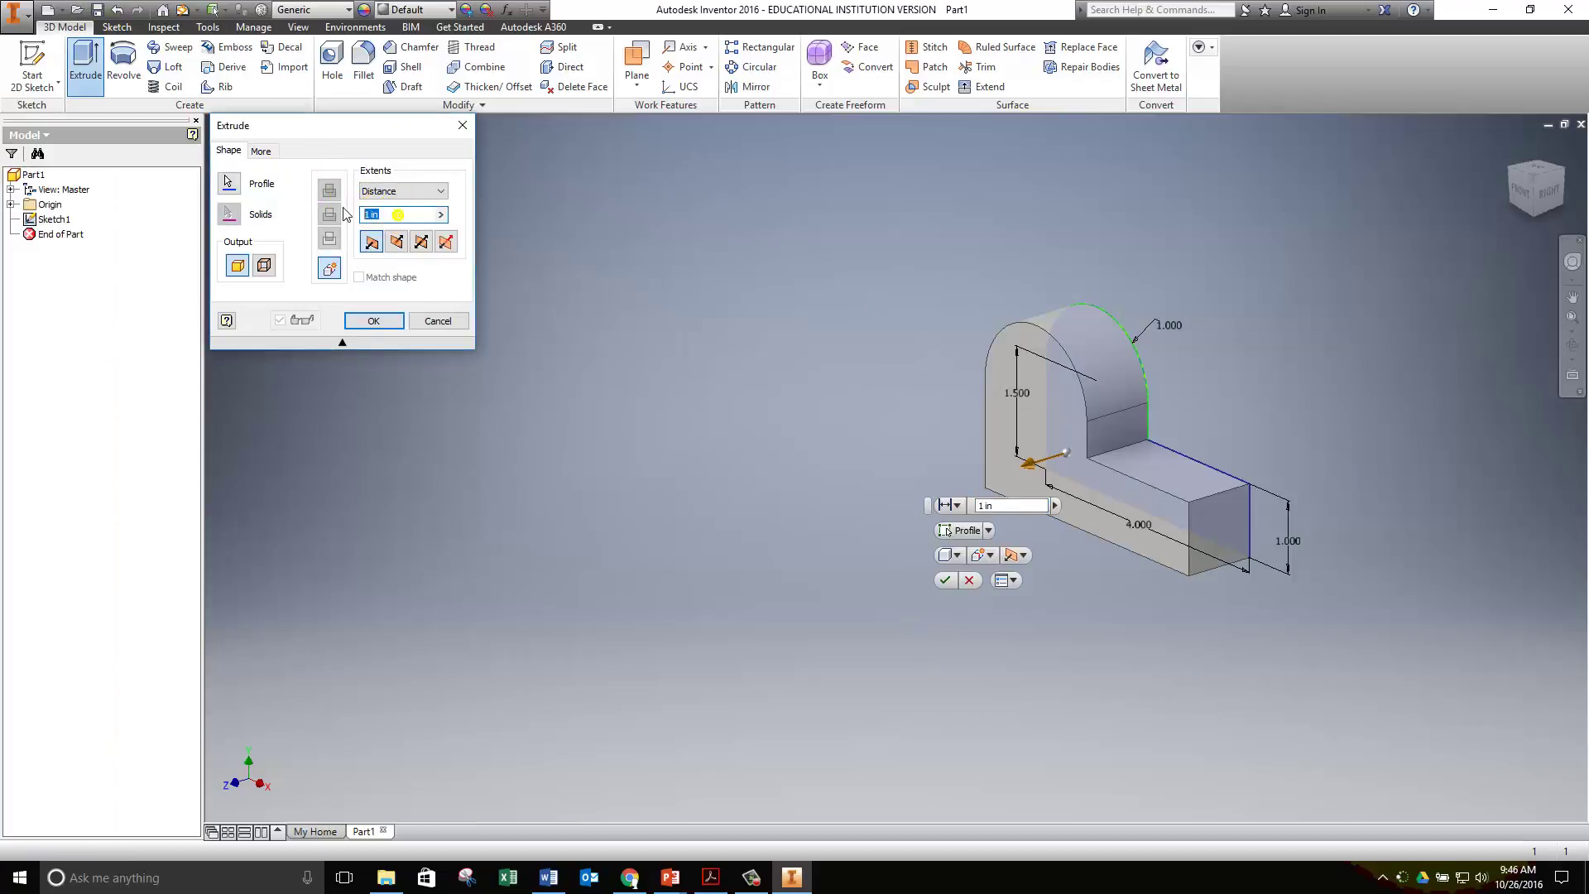
type("2")
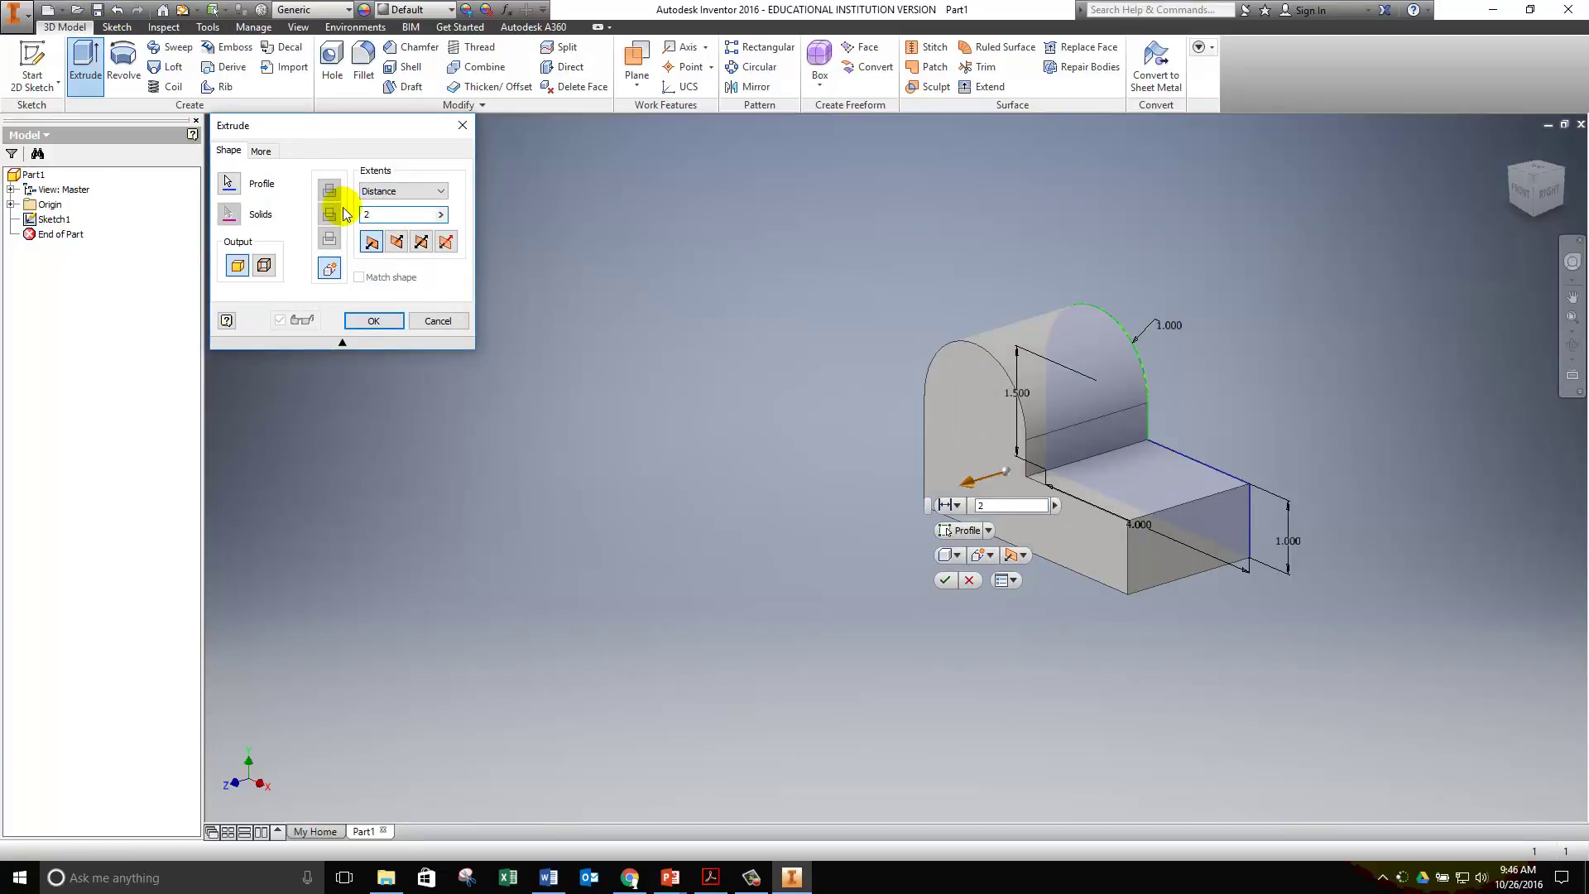
left_click(382, 321)
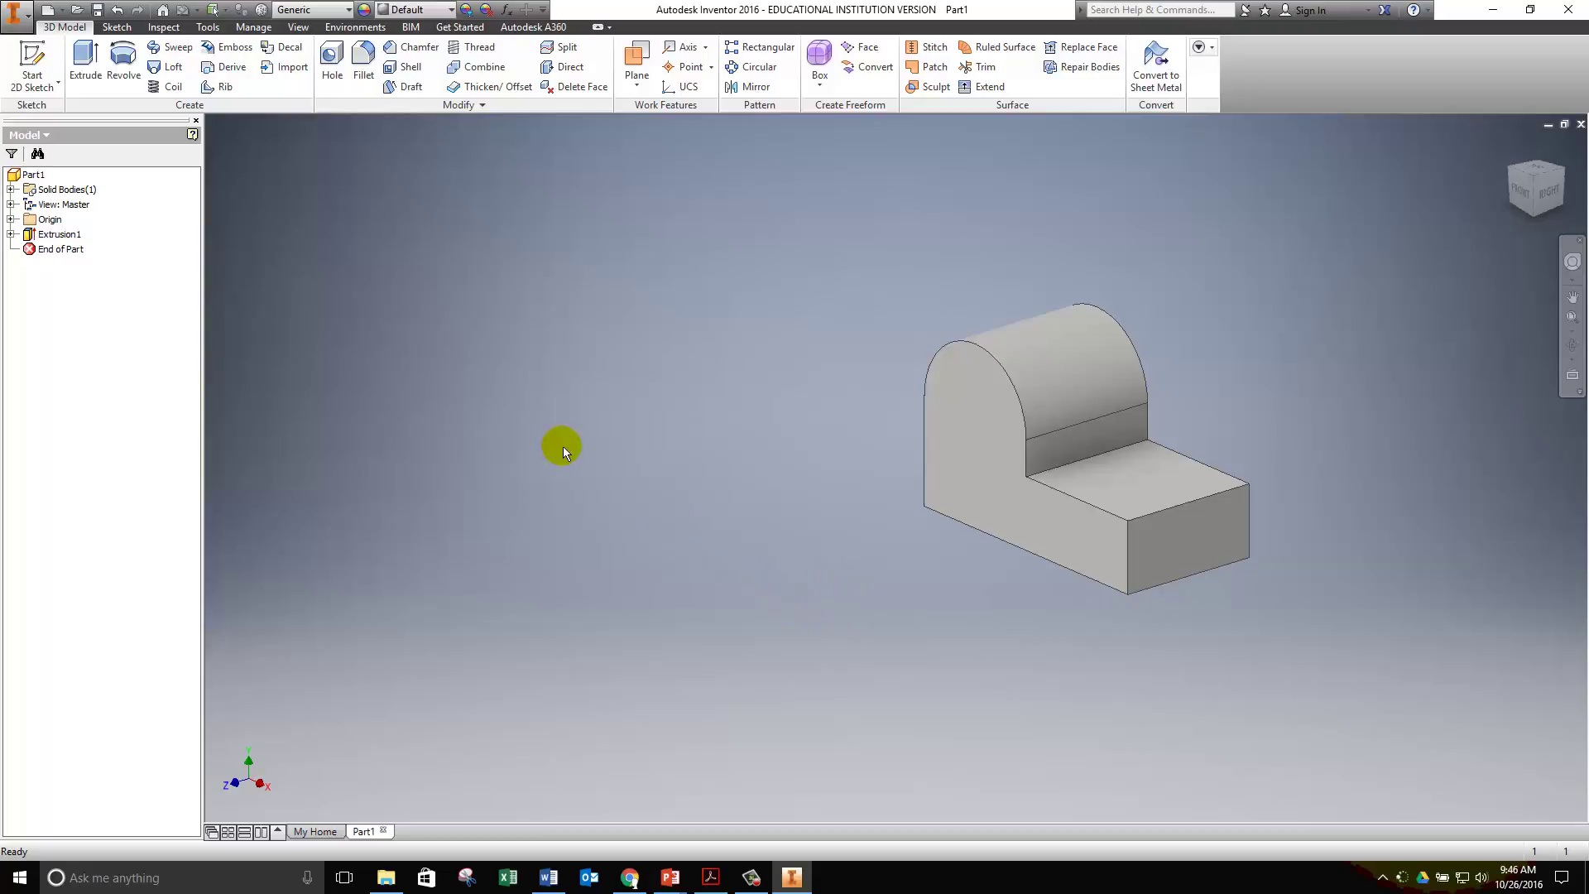
Try the Denim - Blue and Foil Gold appearances on the block.
left_click(452, 10)
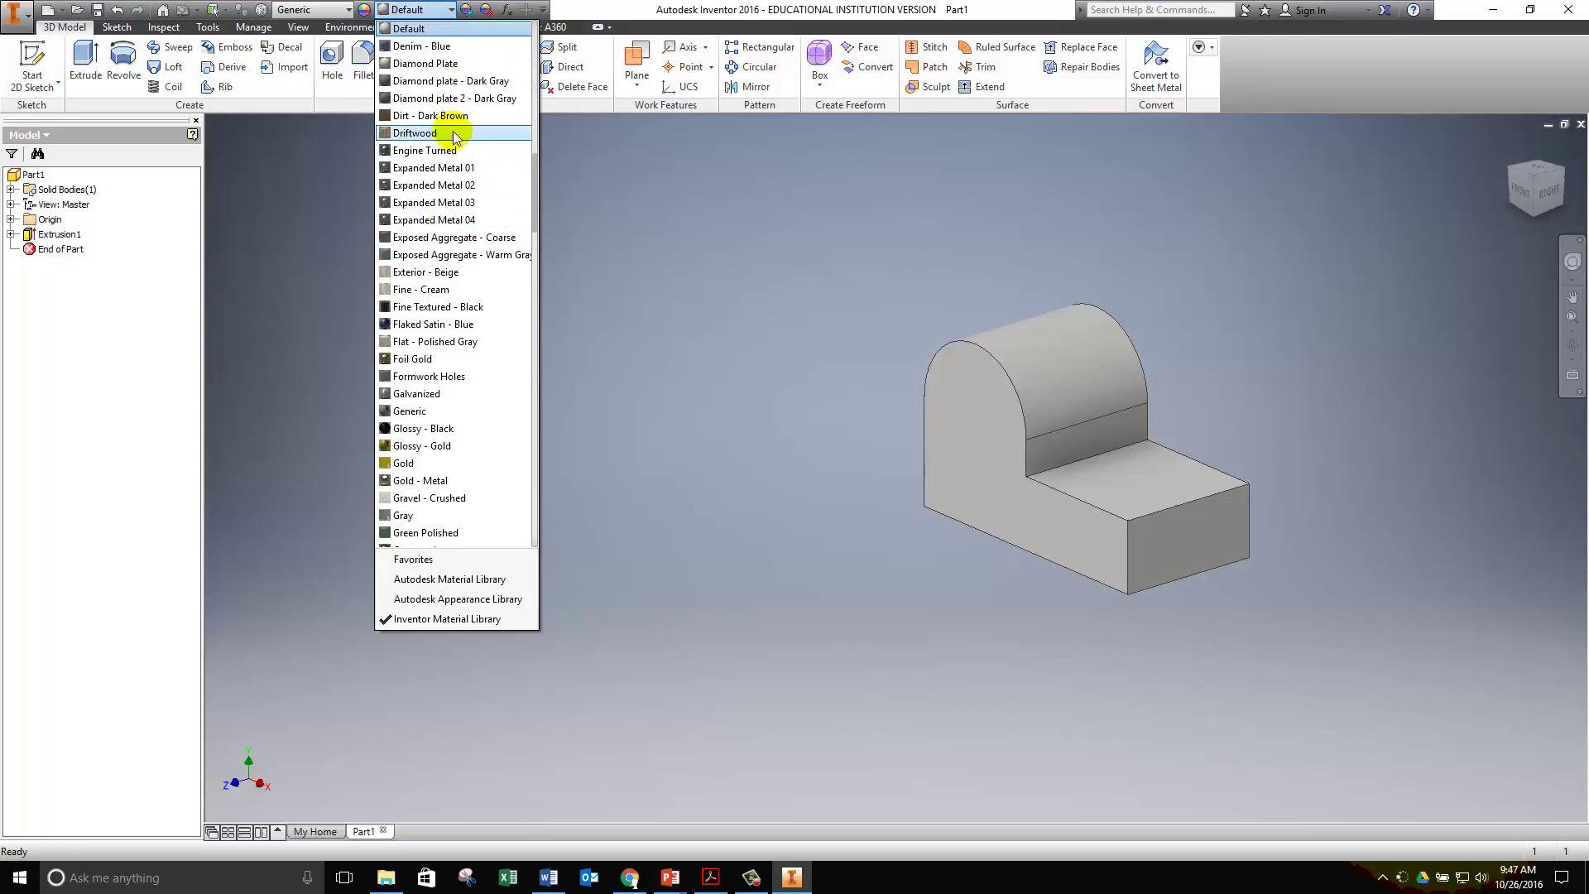
left_click(425, 46)
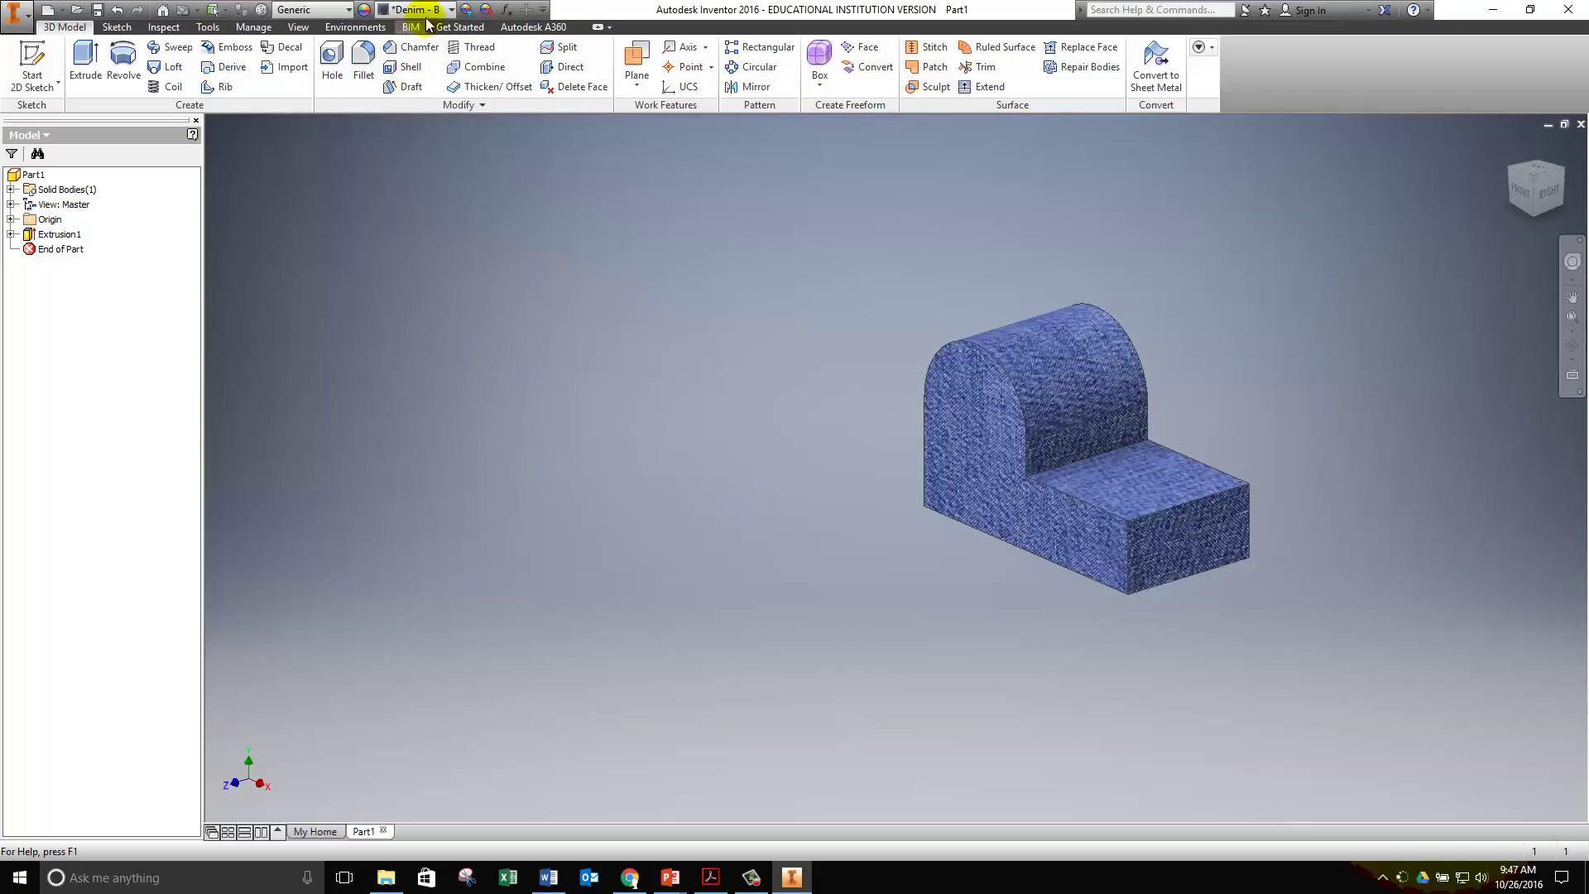
left_click(452, 12)
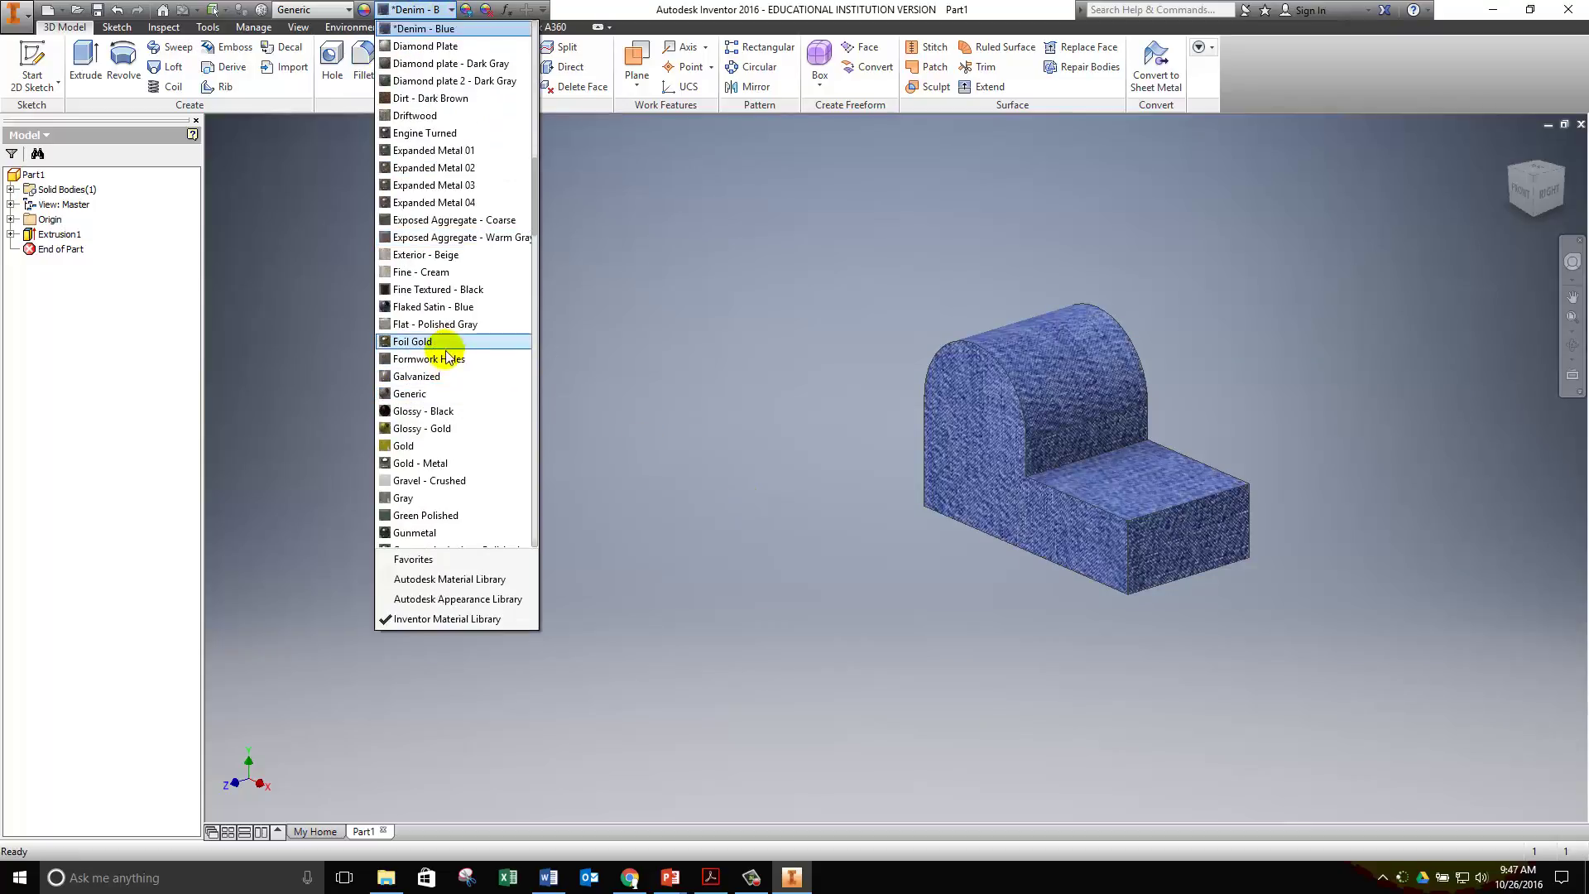
left_click(441, 344)
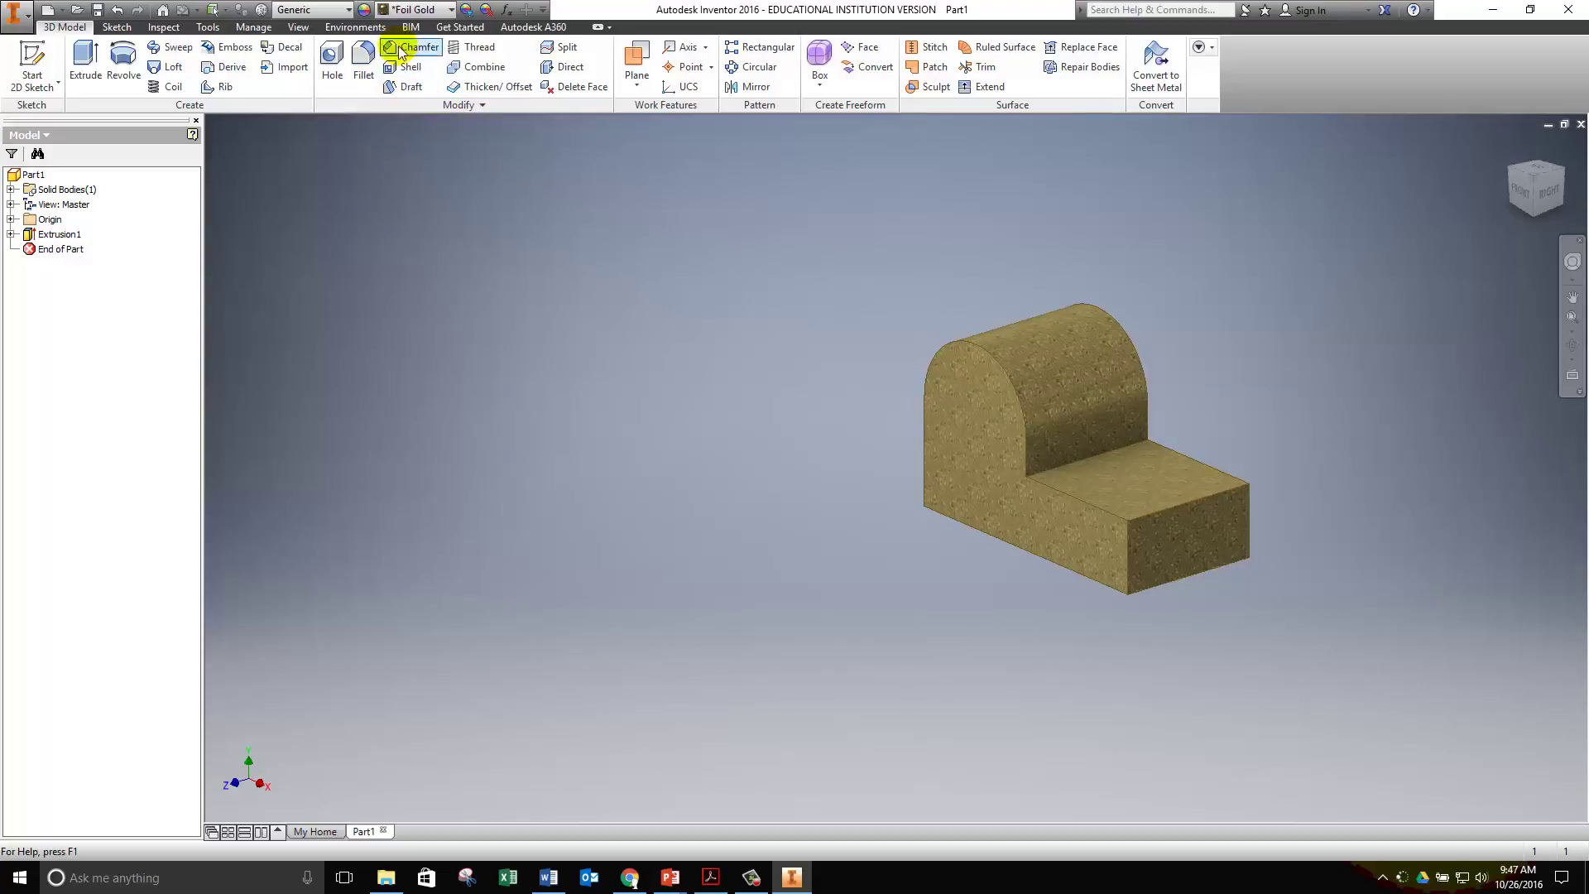
Try the Opal and Rust appearances on the block.
left_click(452, 10)
scroll(478, 495, "down", 2)
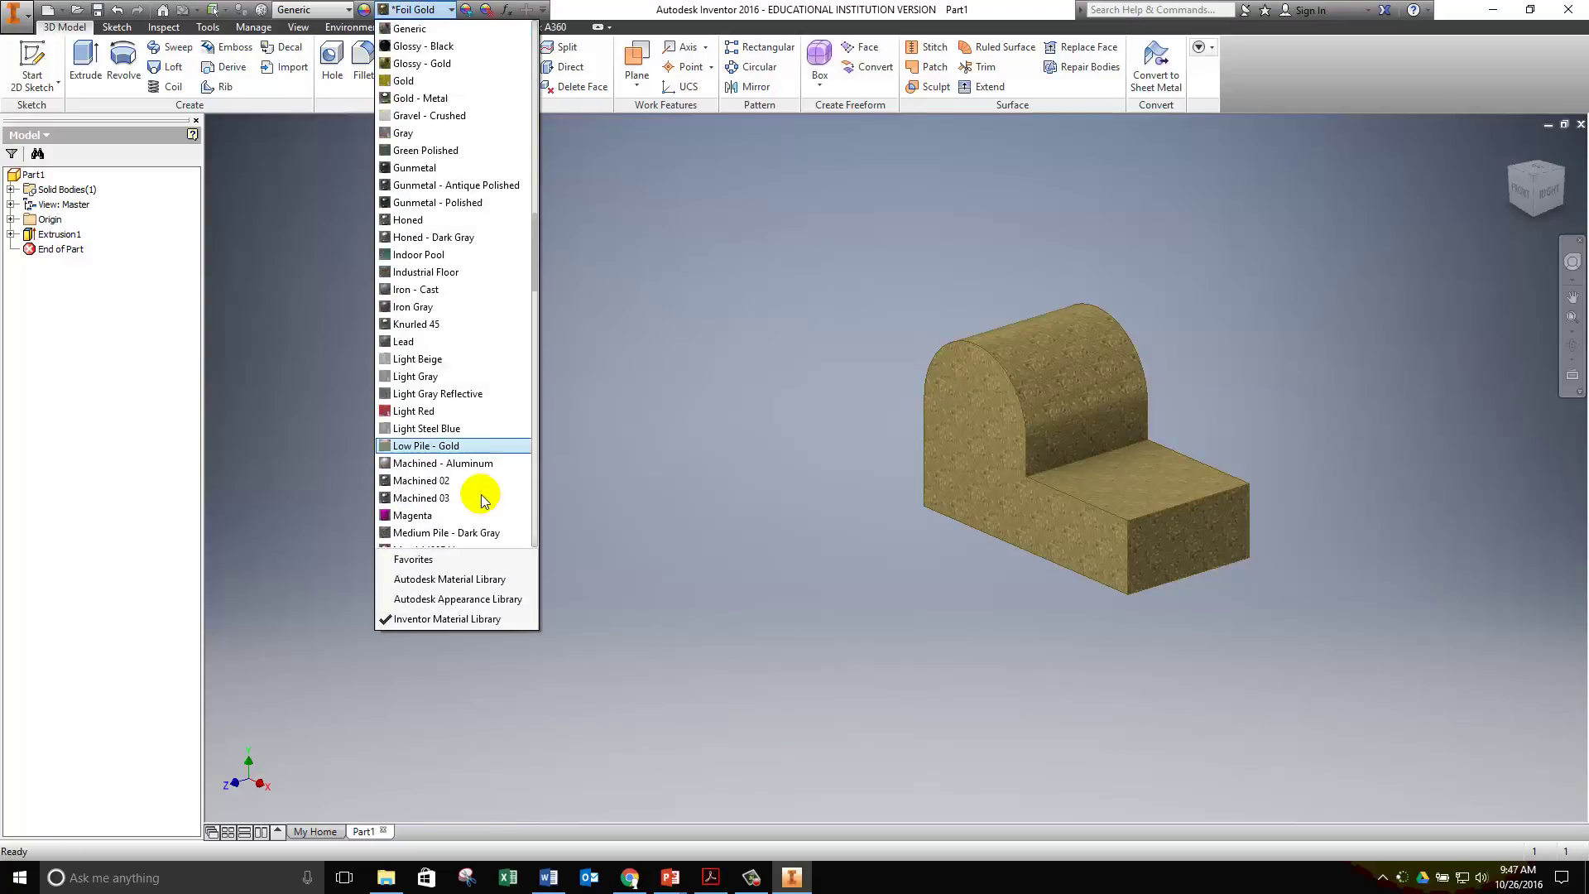
left_click(430, 464)
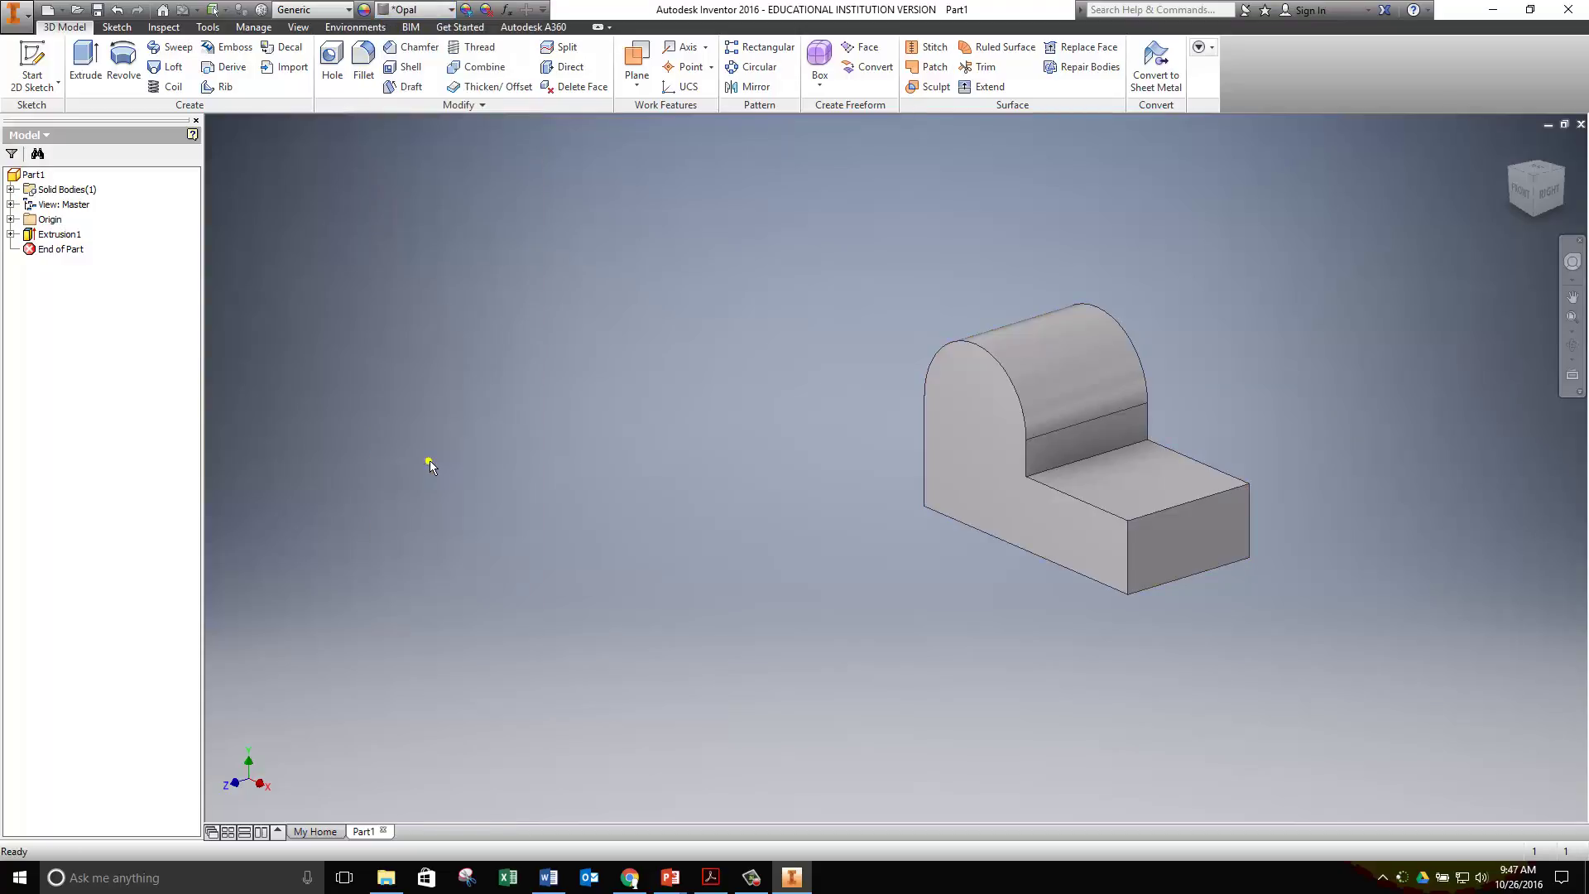
left_click(452, 11)
scroll(425, 413, "down", 2)
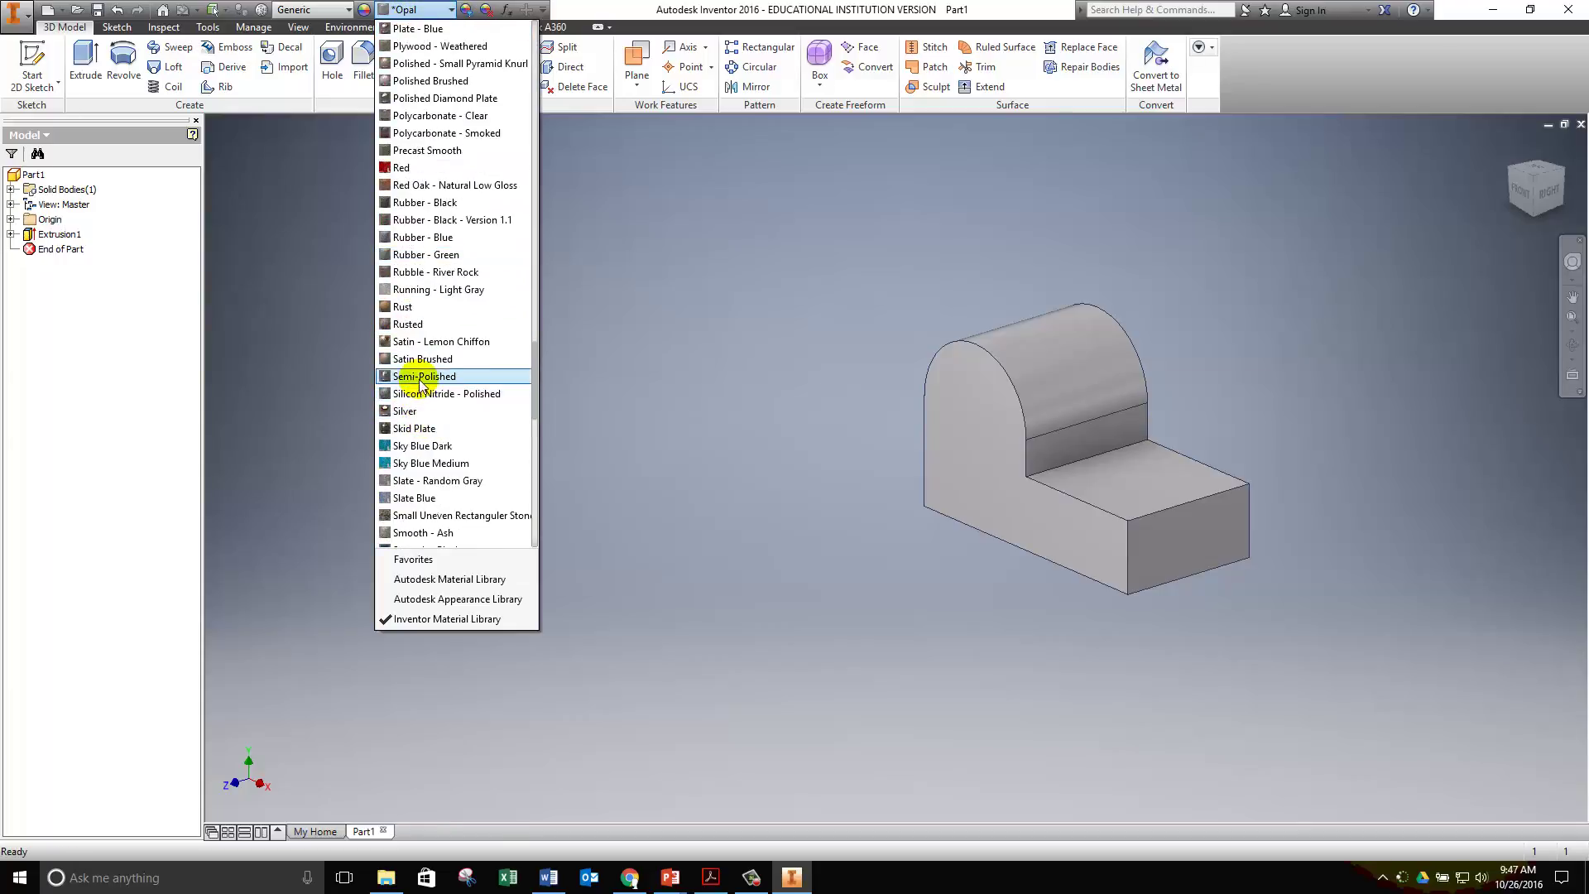
left_click(406, 307)
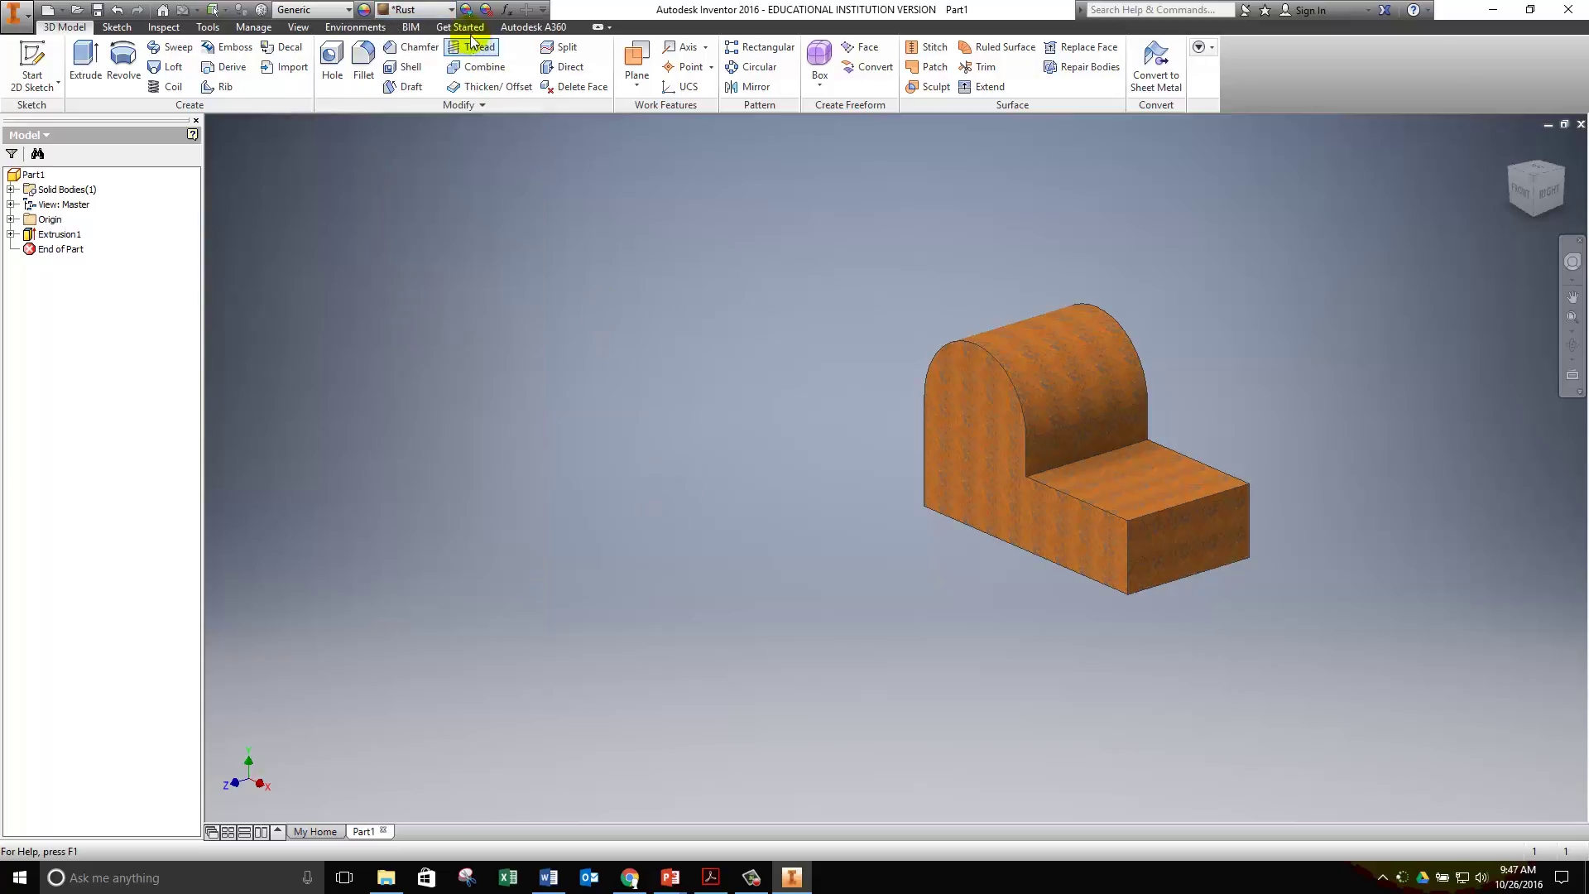
Apply the Smooth - Purple appearance to the block and inspect the solid from other angles.
left_click(414, 9)
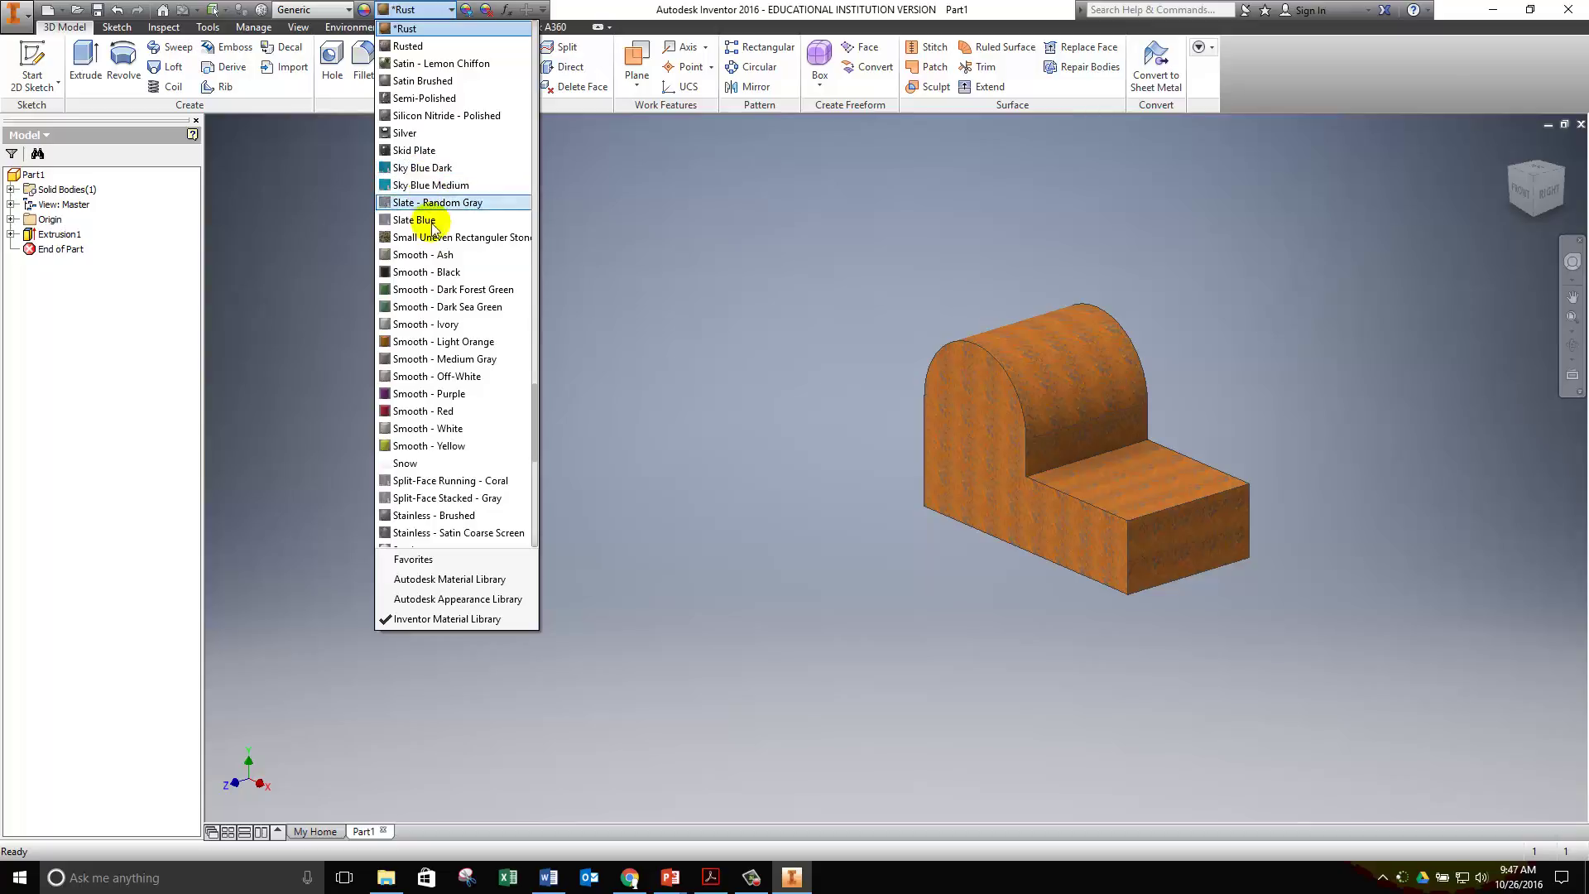
left_click(431, 393)
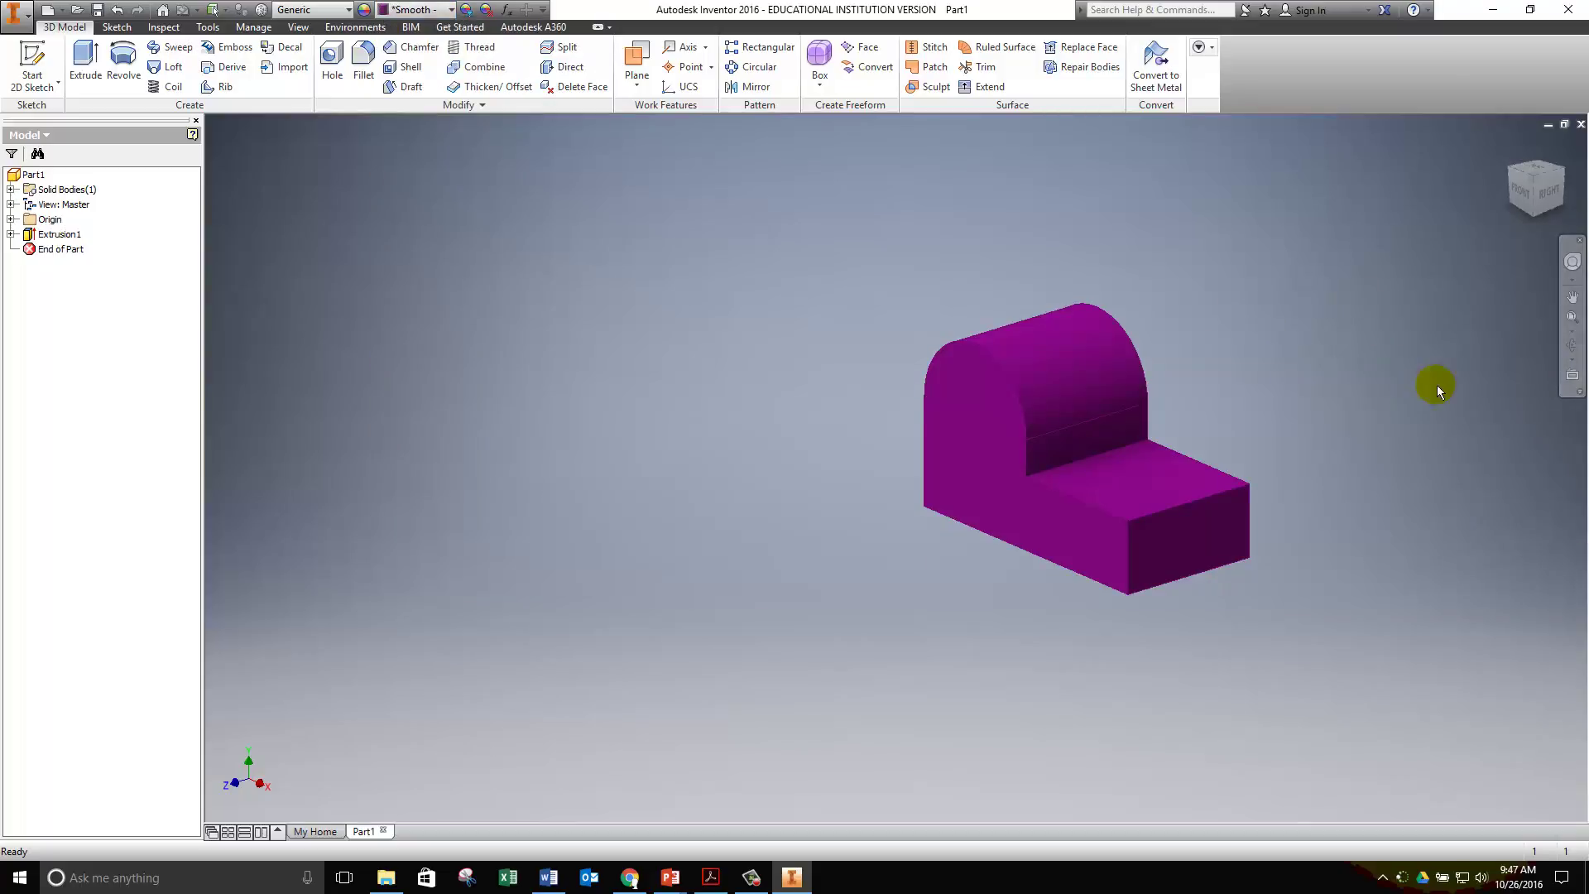
left_click(1572, 347)
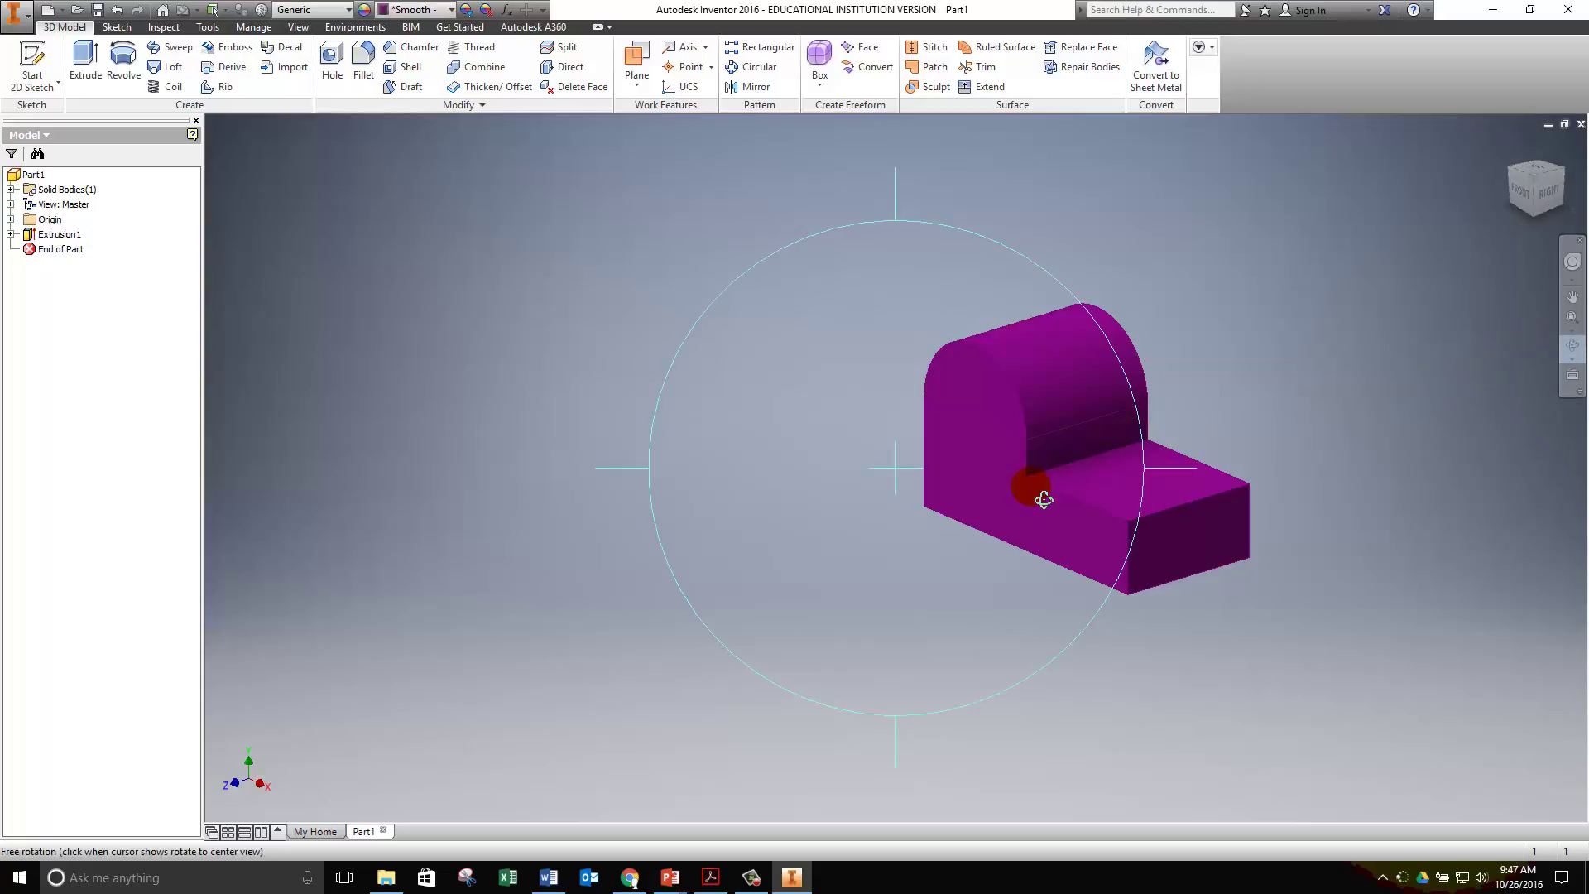
left_click_drag(993, 557, 1125, 645)
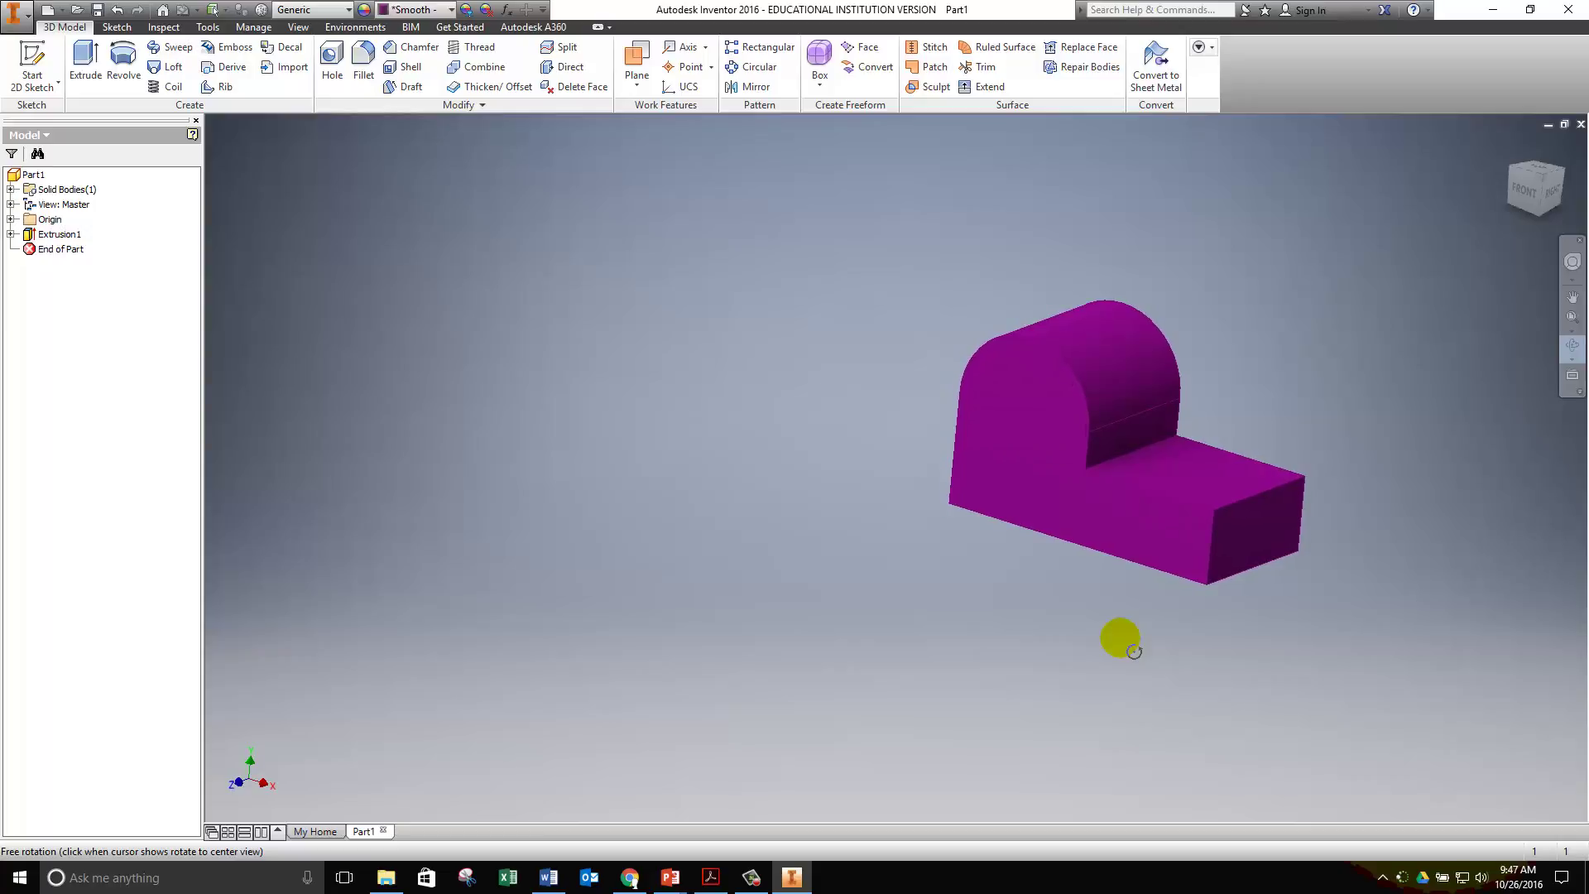
left_click_drag(1165, 487, 1305, 425)
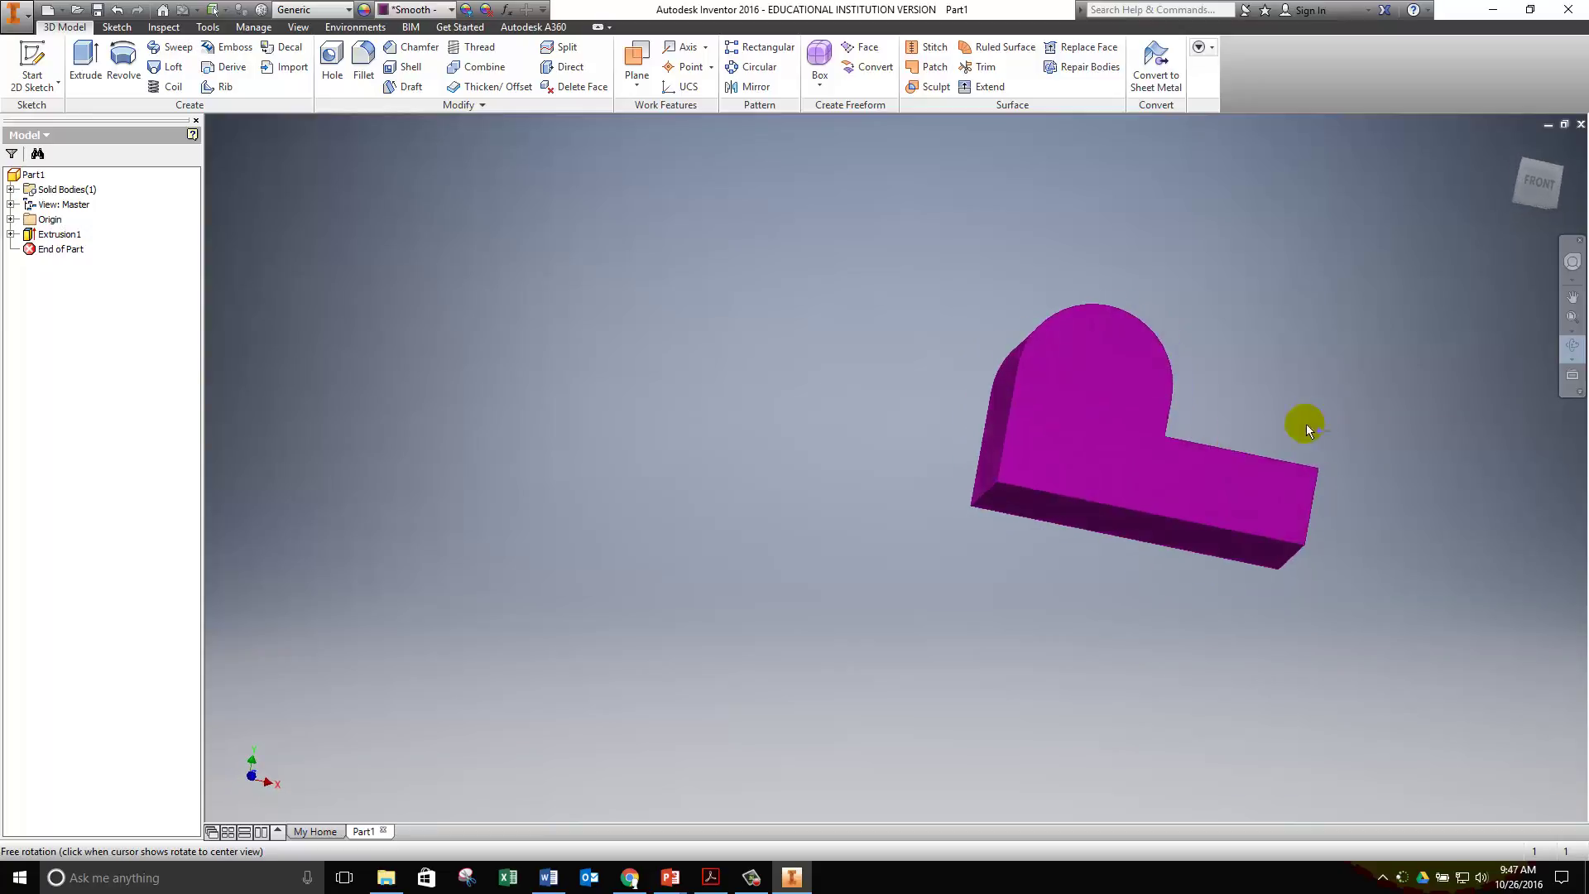